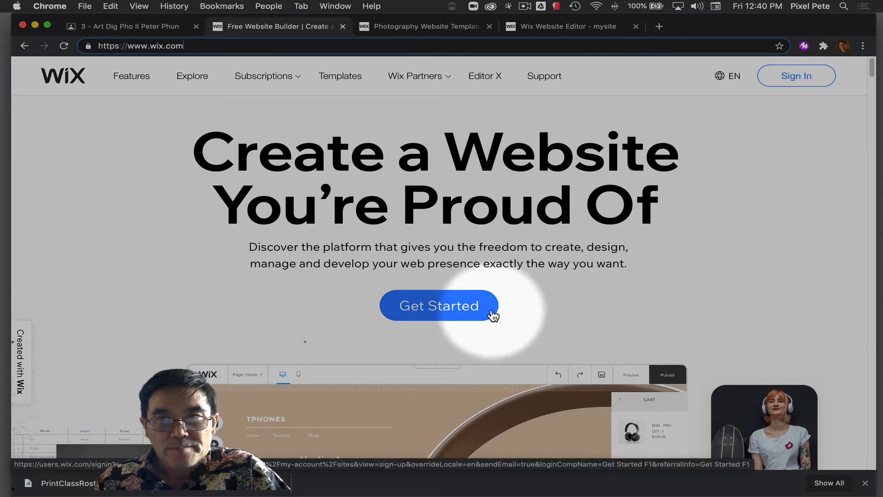
# Step: Get started on the Wix site and log in with the prefilled account credentials
pyautogui.click(492, 315)
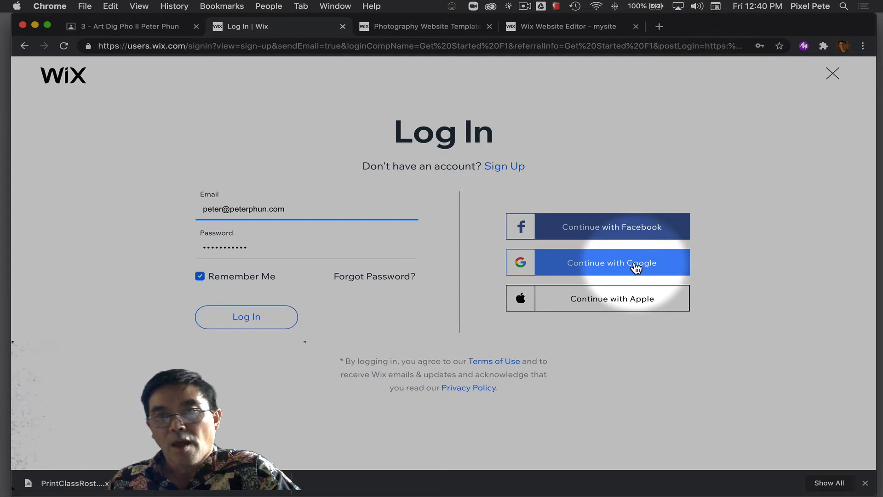
pyautogui.click(282, 327)
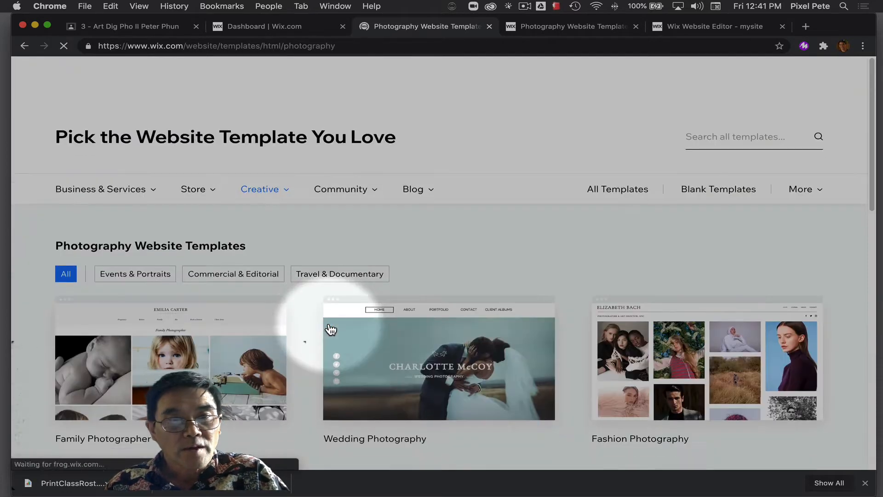
# Step: Open the Fashion Photography template from the photography templates for editing and dismiss the getting-started introduction
pyautogui.scroll(-3, 327, 318)
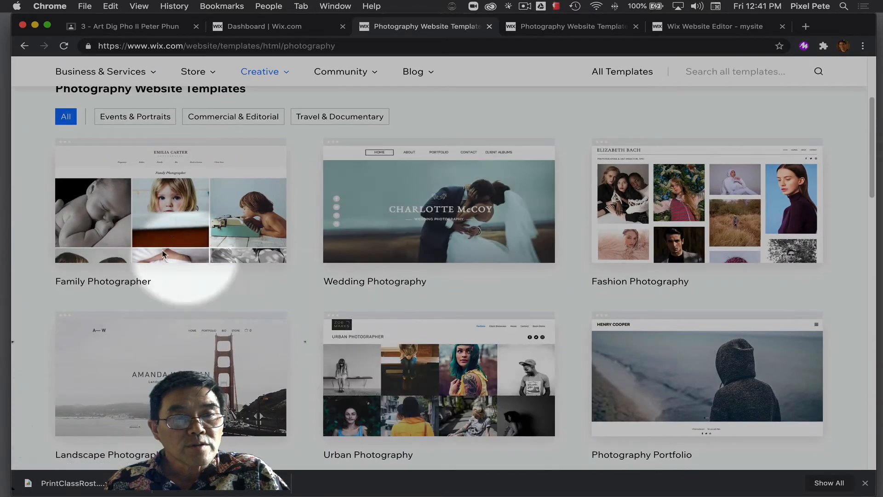
pyautogui.moveTo(167, 189)
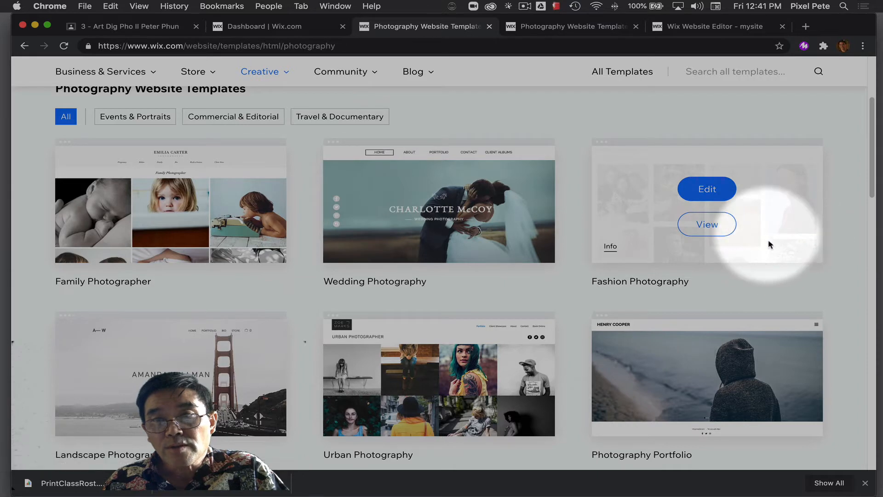
pyautogui.click(718, 194)
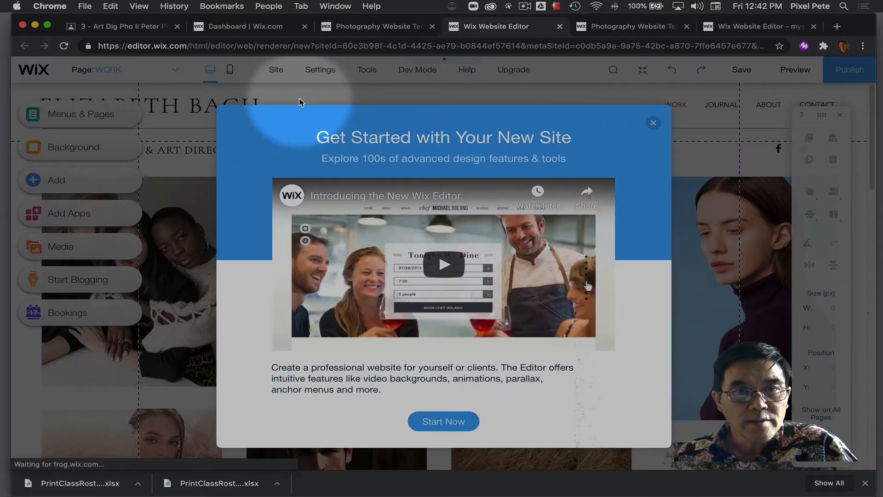
pyautogui.click(654, 124)
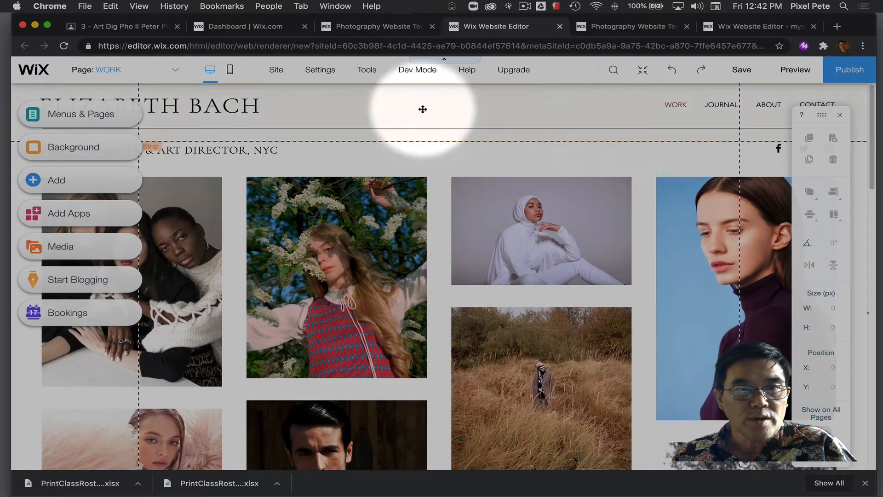
# Step: Replace the header's site title with the photographer's full name and dismiss the Columns & Strips hint
pyautogui.click(230, 105)
pyautogui.click(172, 143)
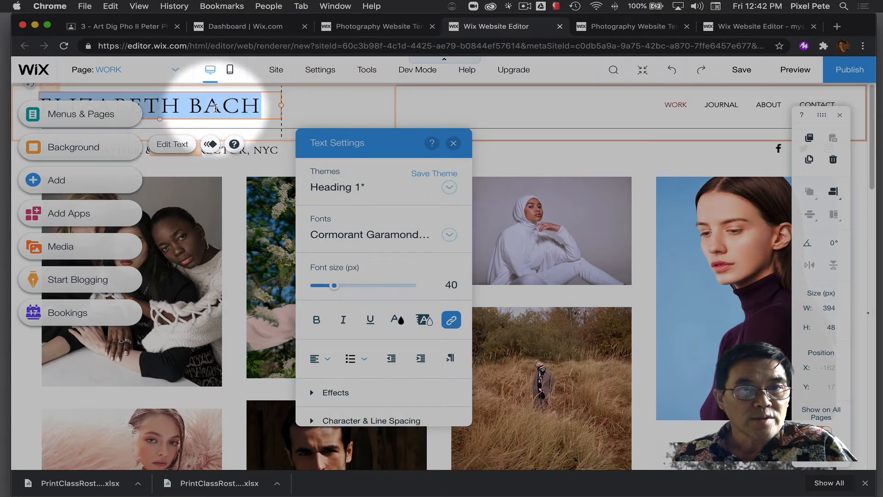
pyautogui.write('PETER PHUN')
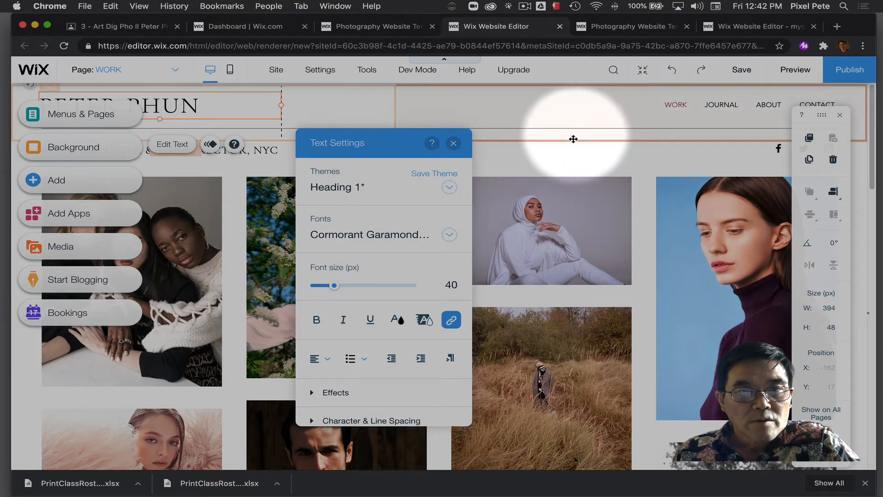
pyautogui.click(460, 135)
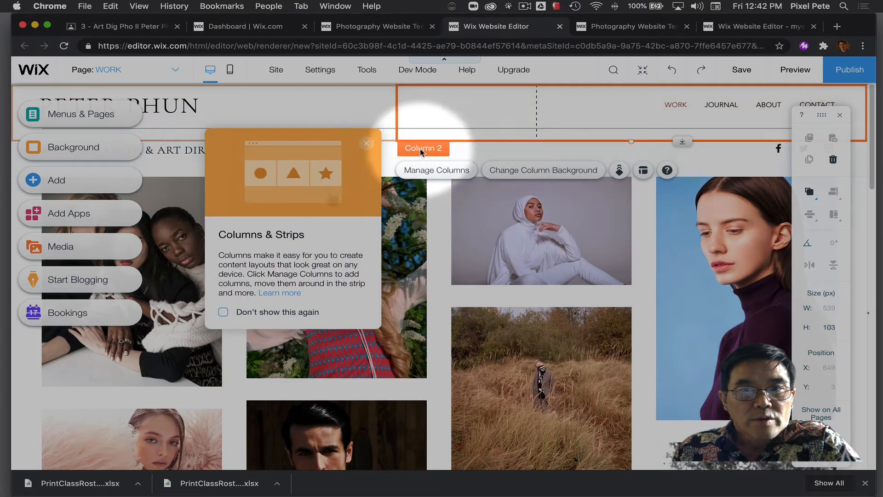
pyautogui.click(367, 146)
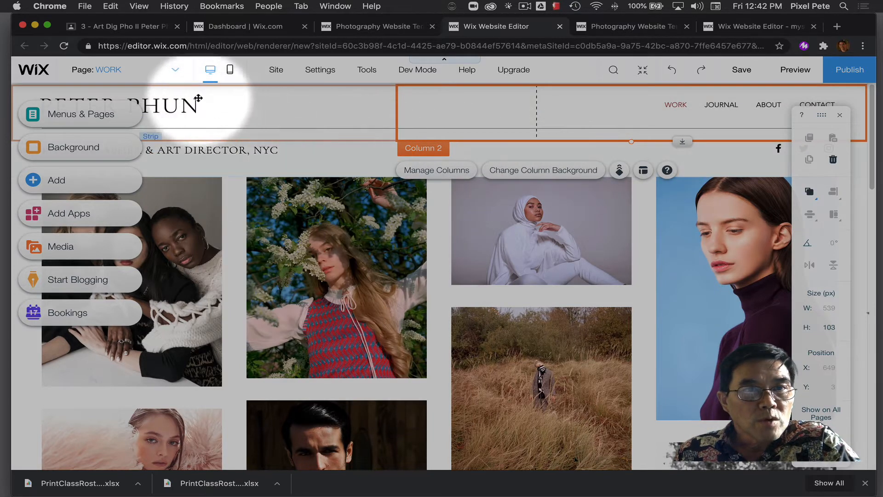
# Step: Review the template's pages in the Site Menu page manager
pyautogui.click(176, 71)
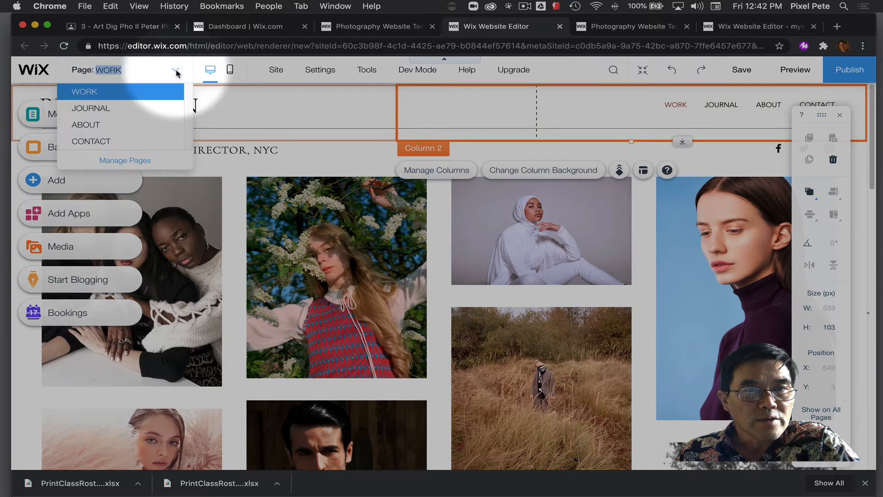
pyautogui.click(137, 162)
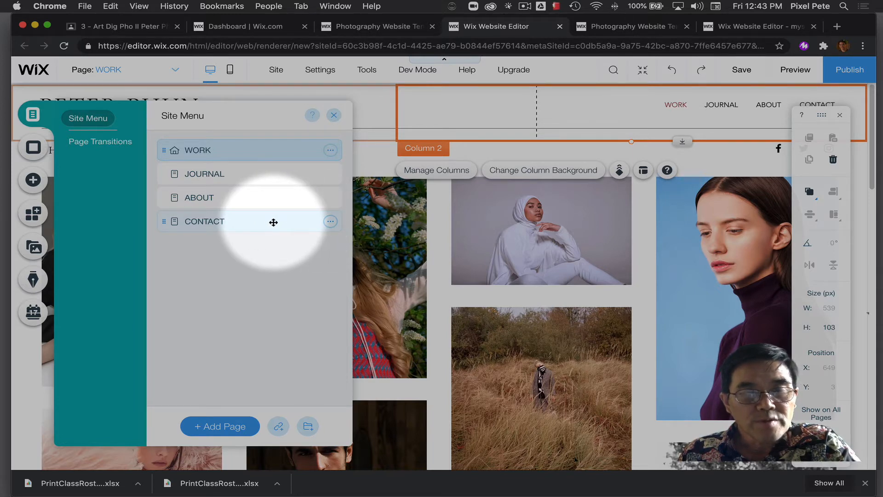
pyautogui.click(448, 221)
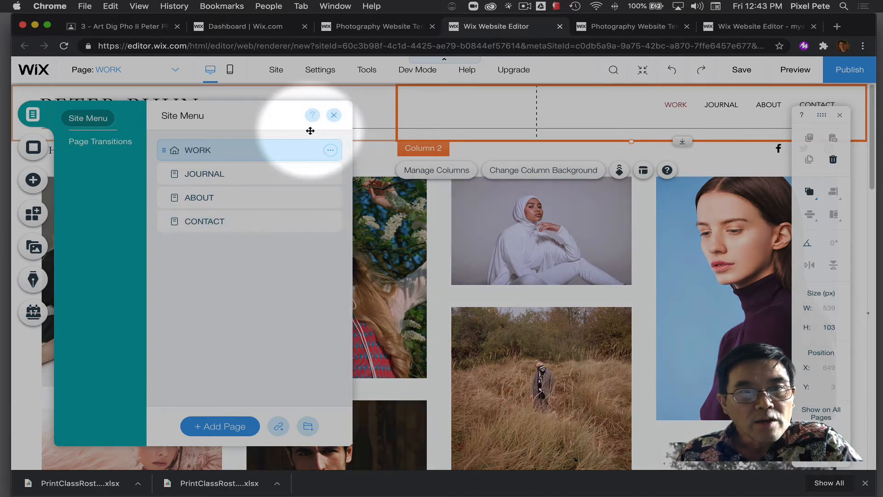
# Step: Switch to the CONTACT page and look over its contact details and message form
pyautogui.click(177, 70)
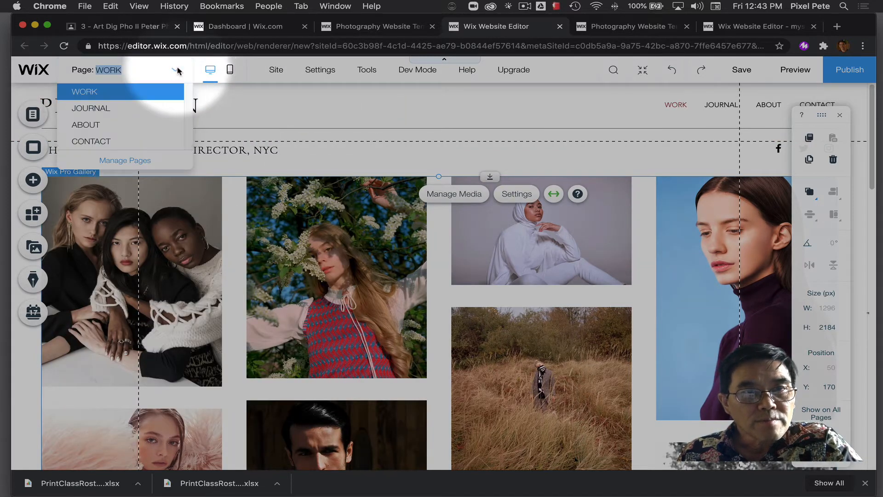
pyautogui.click(118, 146)
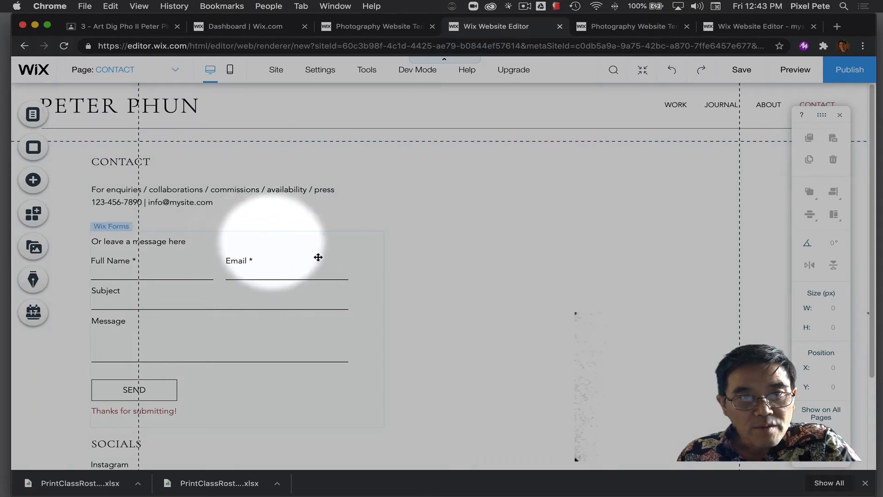
pyautogui.scroll(-5, 211, 396)
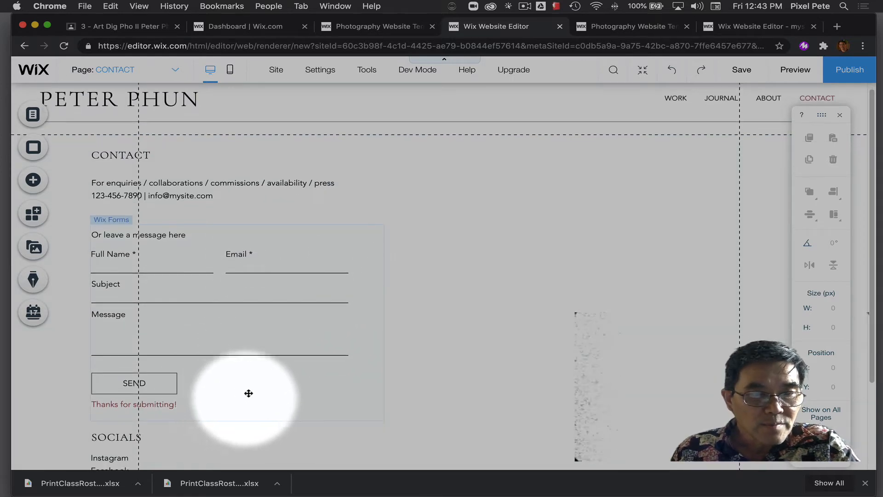
pyautogui.scroll(5, 286, 330)
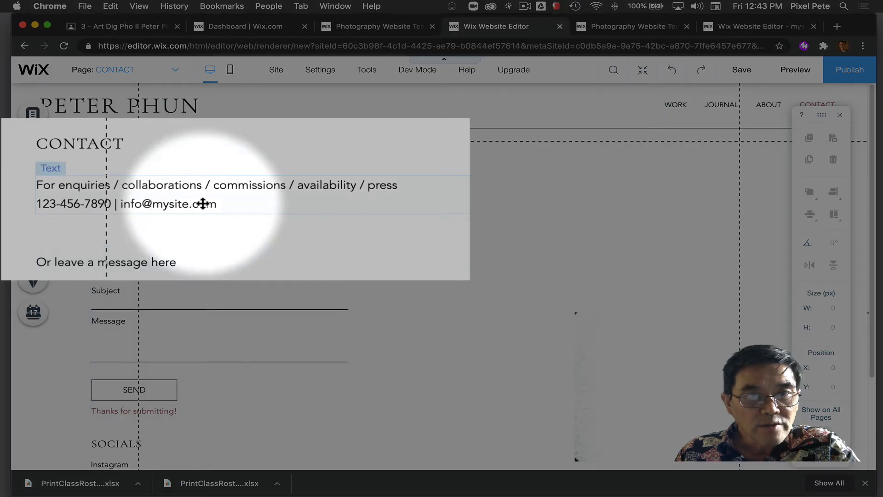
# Step: Delete the text block with the enquiries line, phone number and e-mail under the CONTACT heading
pyautogui.click(202, 203)
pyautogui.doubleClick(225, 201)
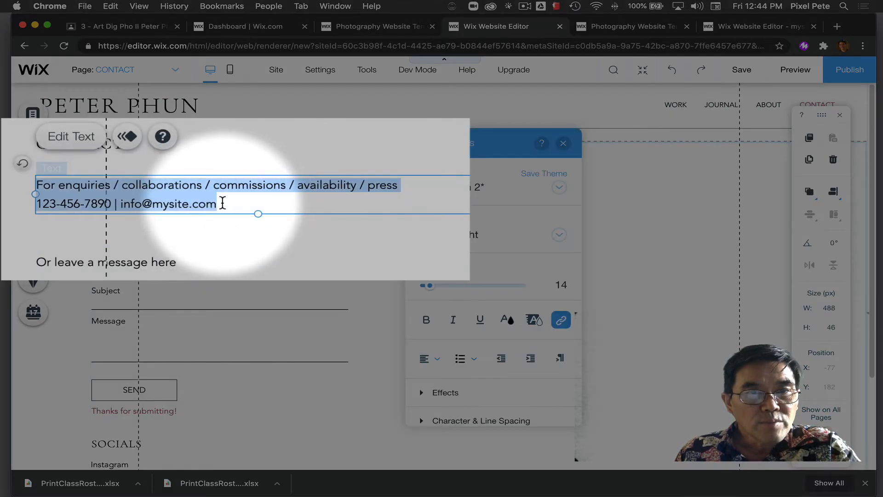
pyautogui.click(222, 203)
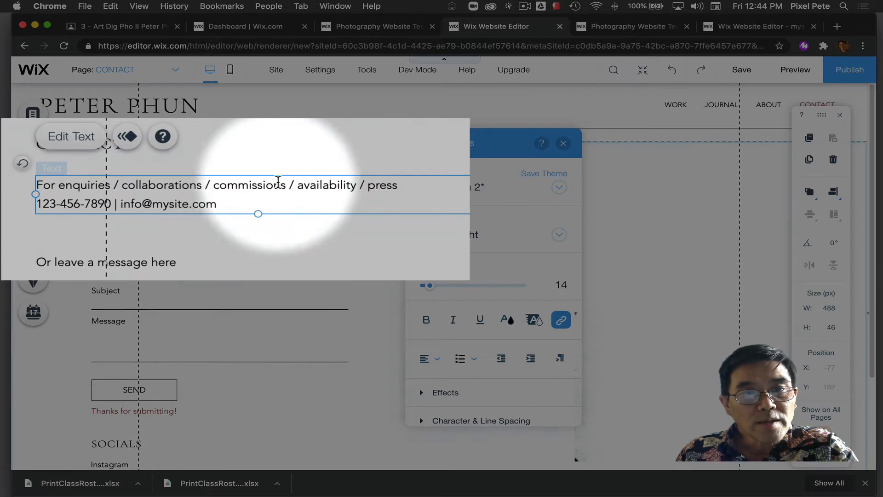
pyautogui.click(279, 184)
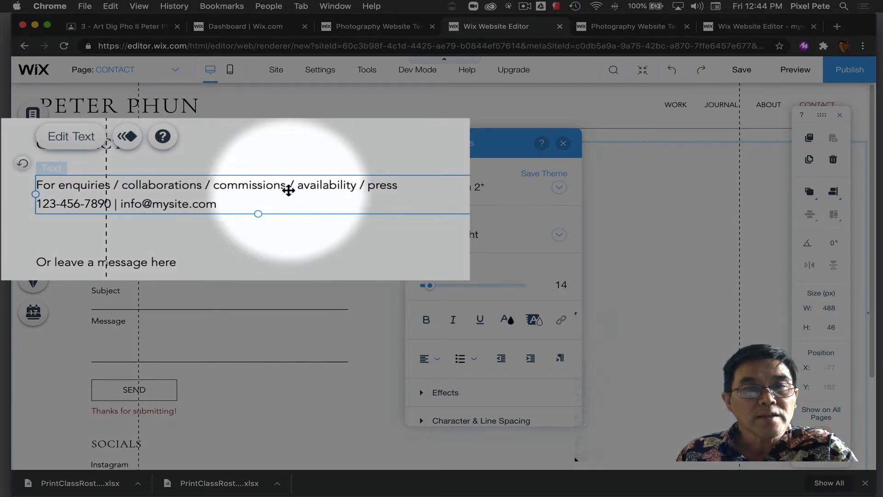
pyautogui.click(289, 190)
pyautogui.click(289, 190)
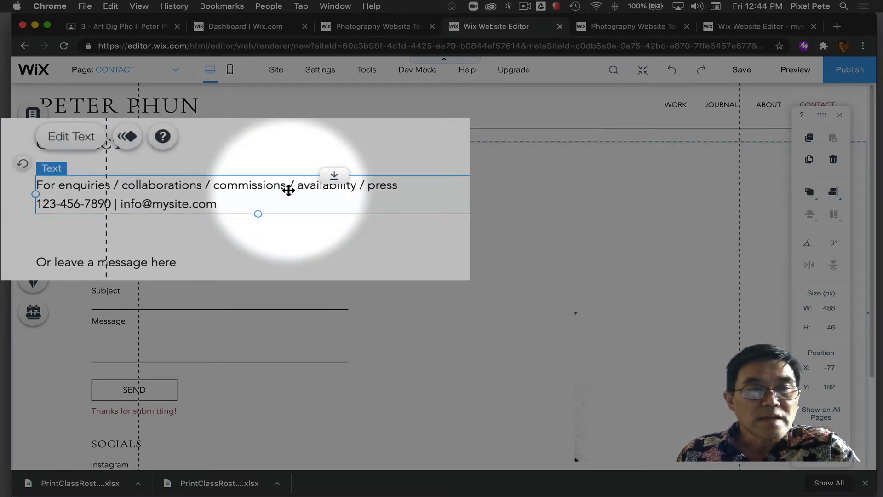
pyautogui.press('Delete')
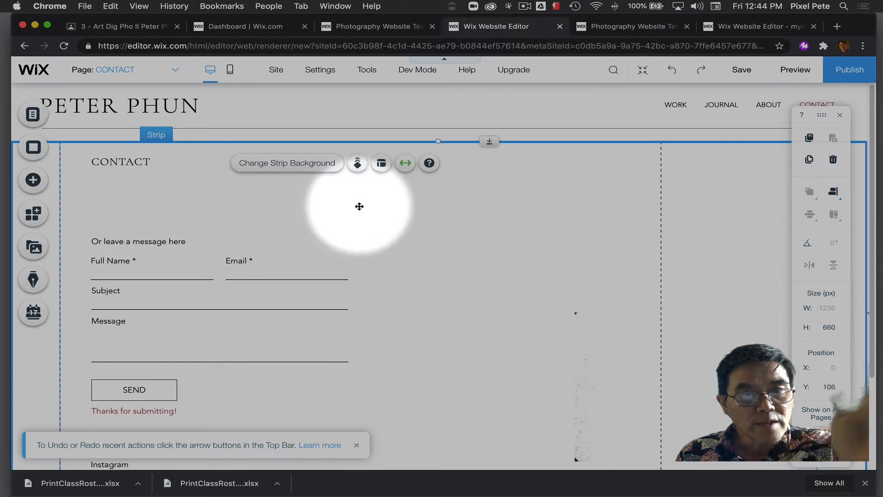
# Step: Delete the copyright text from the page footer
pyautogui.scroll(-1, 460, 294)
pyautogui.scroll(-2, 460, 293)
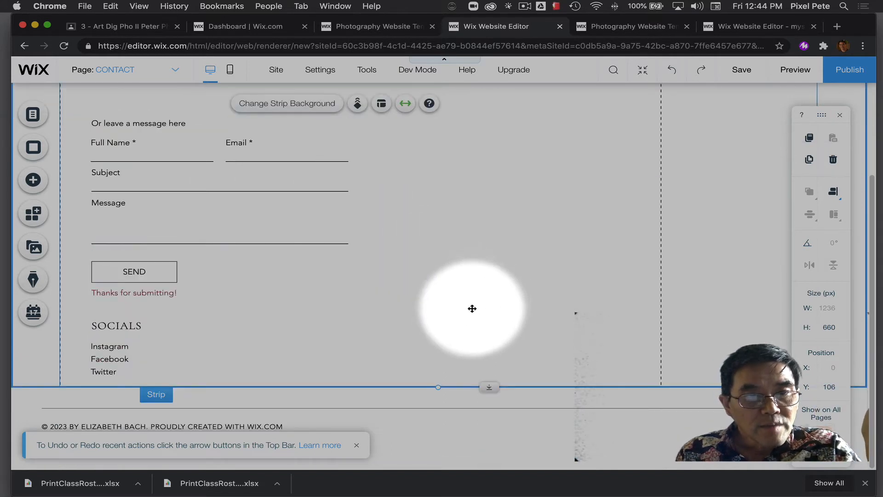
pyautogui.click(247, 425)
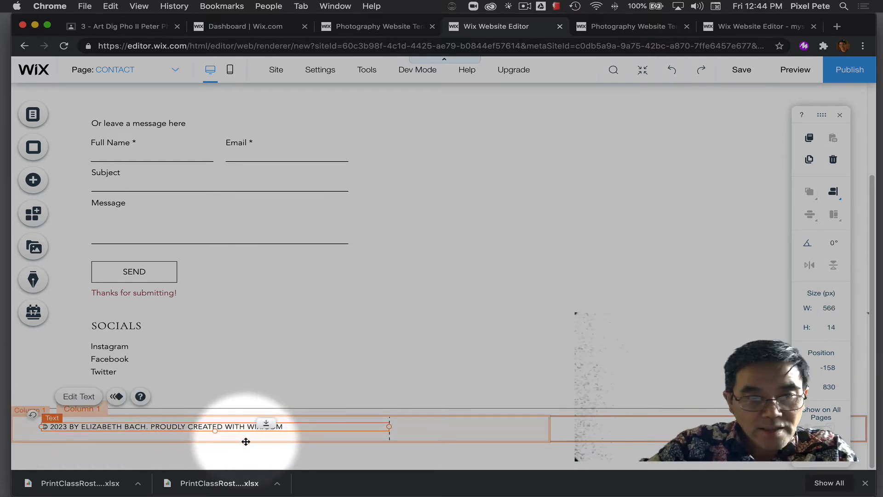
pyautogui.press('Delete')
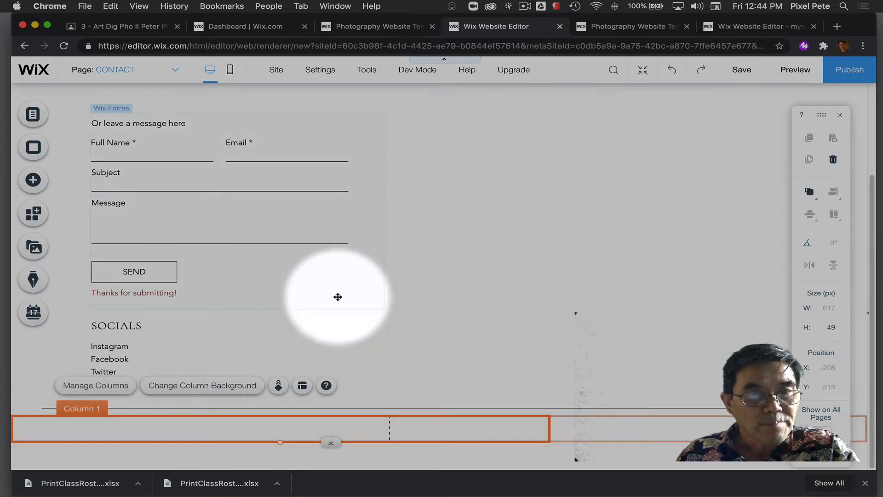
# Step: Change the web address linked to the word Instagram in the SOCIALS text to the photographer's own Instagram profile, opening in a new window
pyautogui.click(125, 348)
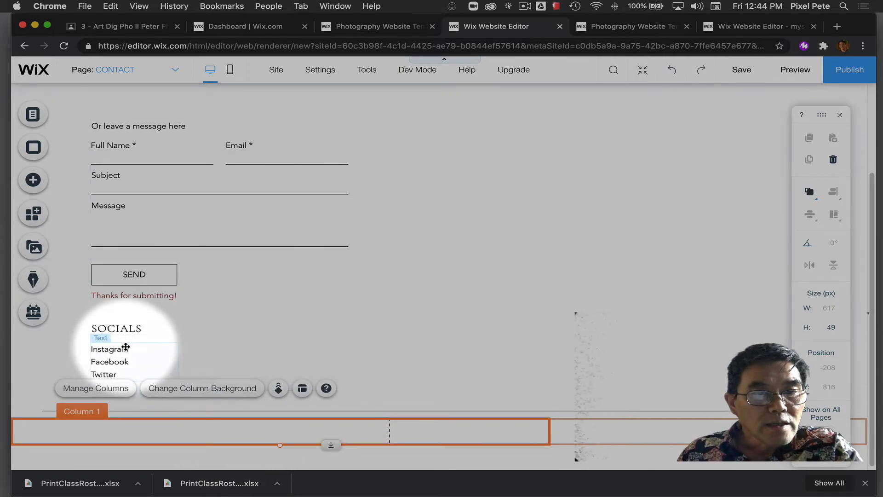
pyautogui.moveTo(71, 333); pyautogui.dragTo(71, 329)
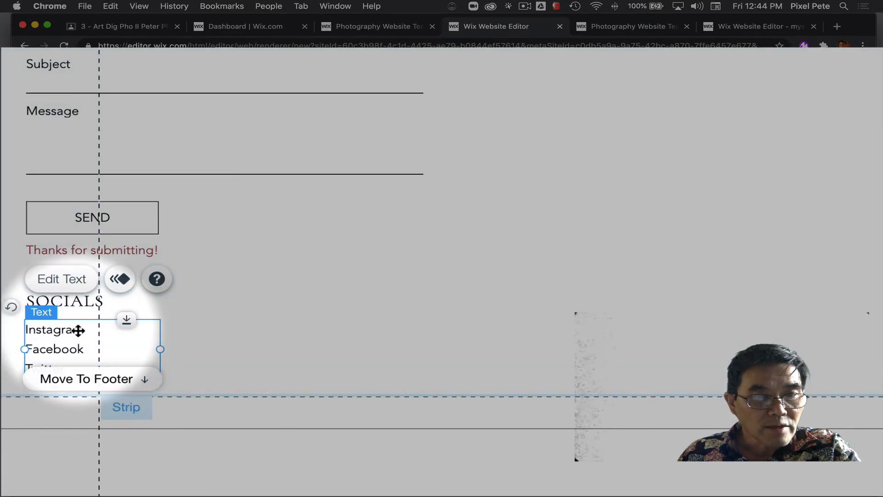
pyautogui.doubleClick(76, 329)
pyautogui.doubleClick(97, 328)
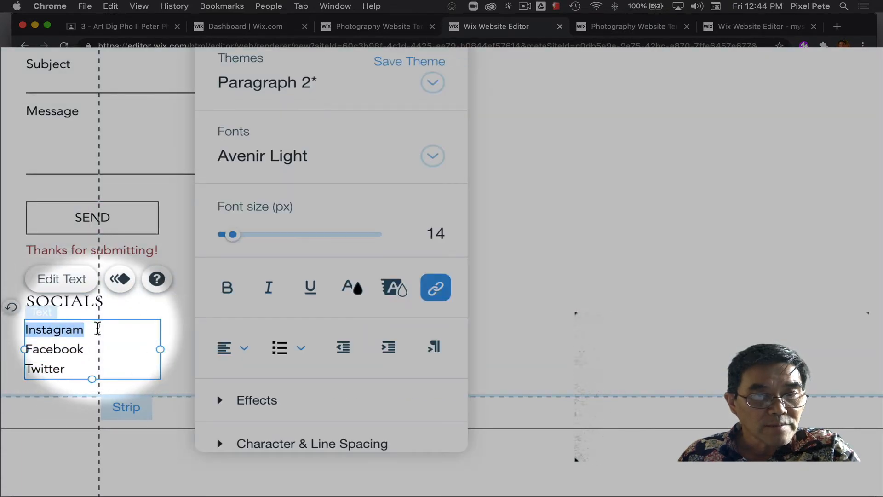
pyautogui.click(98, 329)
pyautogui.moveTo(87, 329); pyautogui.dragTo(29, 329)
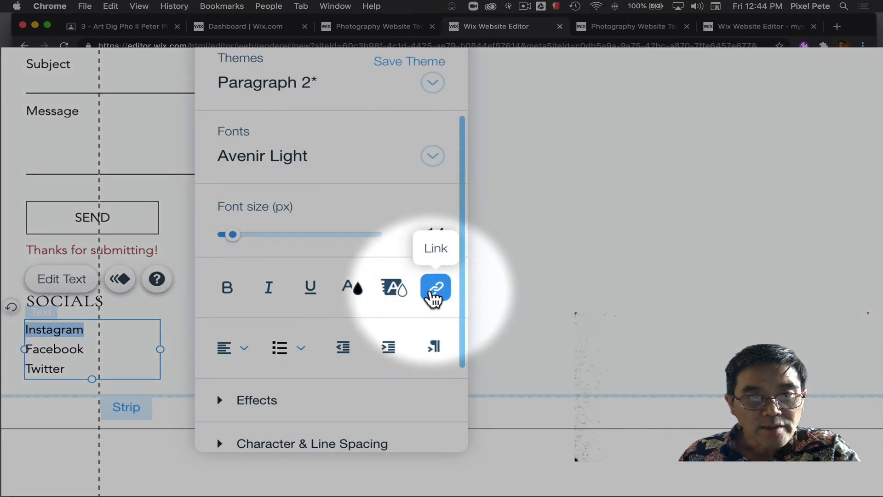
pyautogui.click(435, 289)
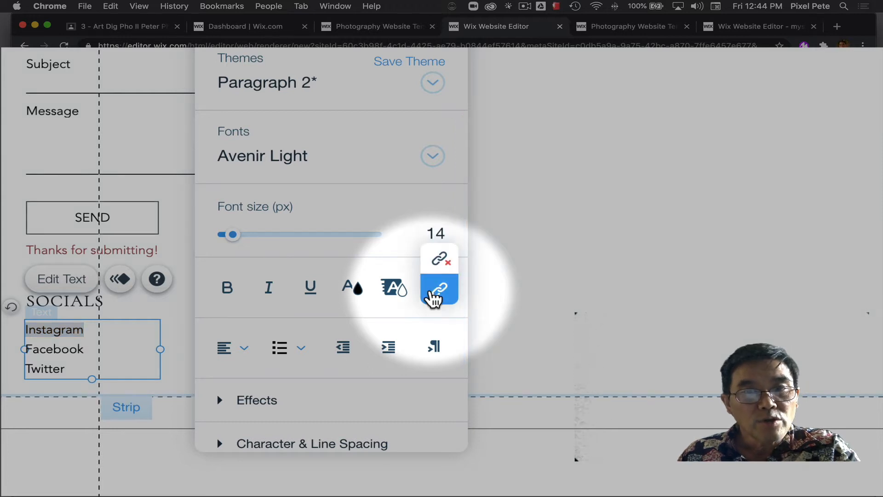
pyautogui.click(444, 289)
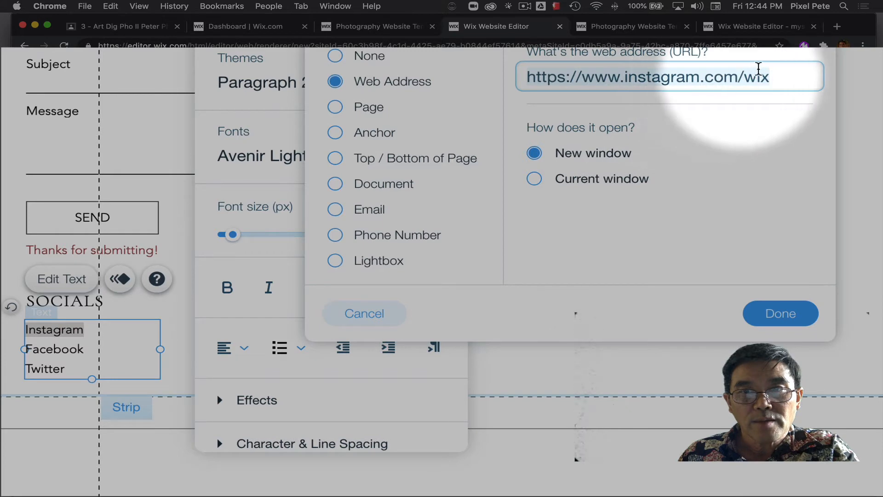
pyautogui.moveTo(747, 77); pyautogui.dragTo(802, 74)
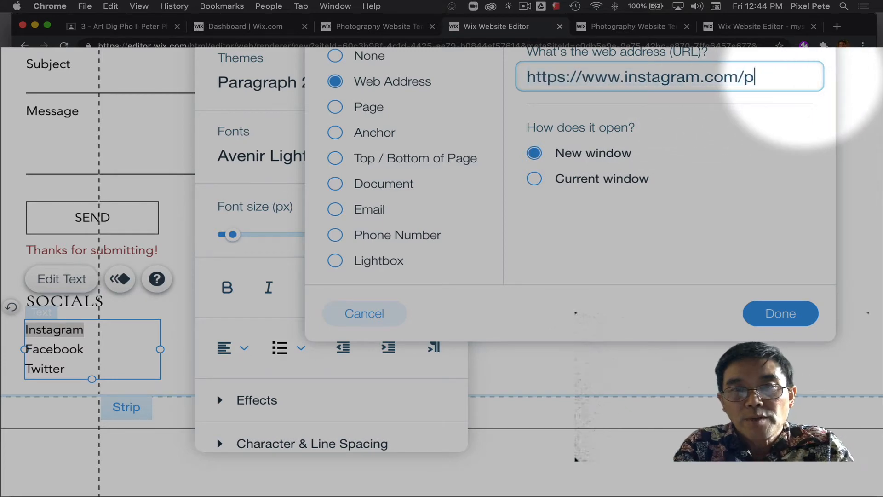
pyautogui.write('peterphnp')
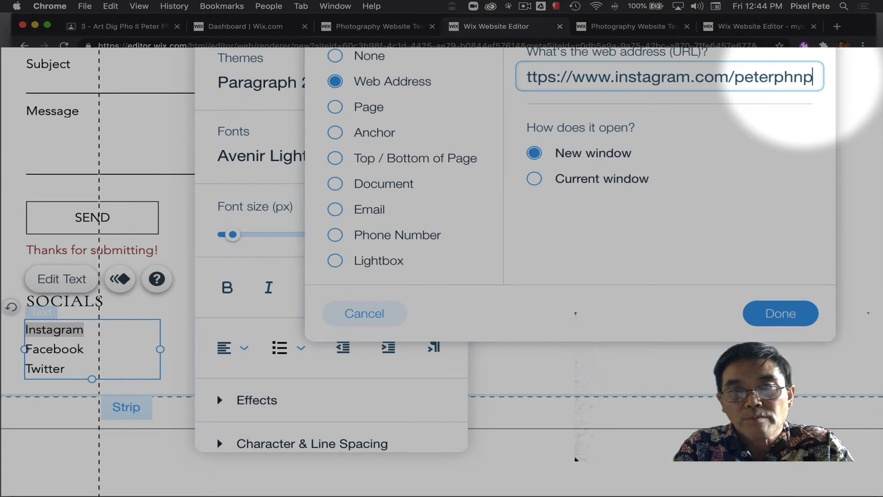
pyautogui.press('BackSpace')
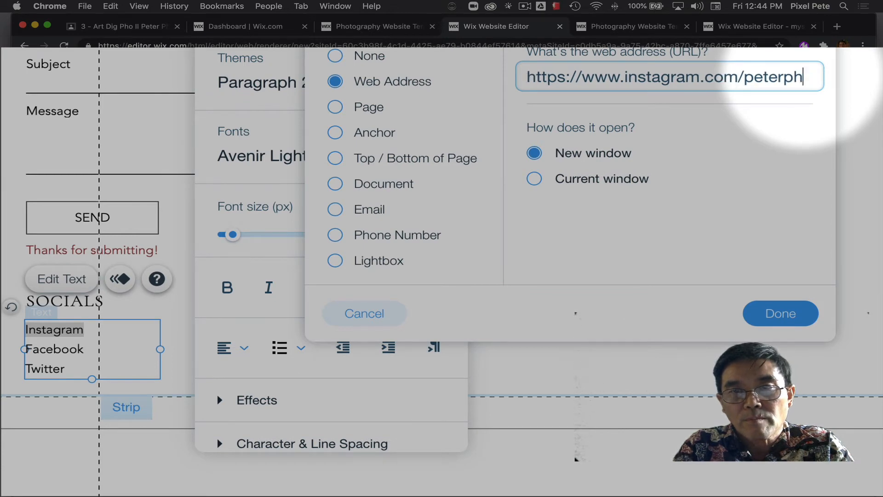
pyautogui.write('unphotograpy')
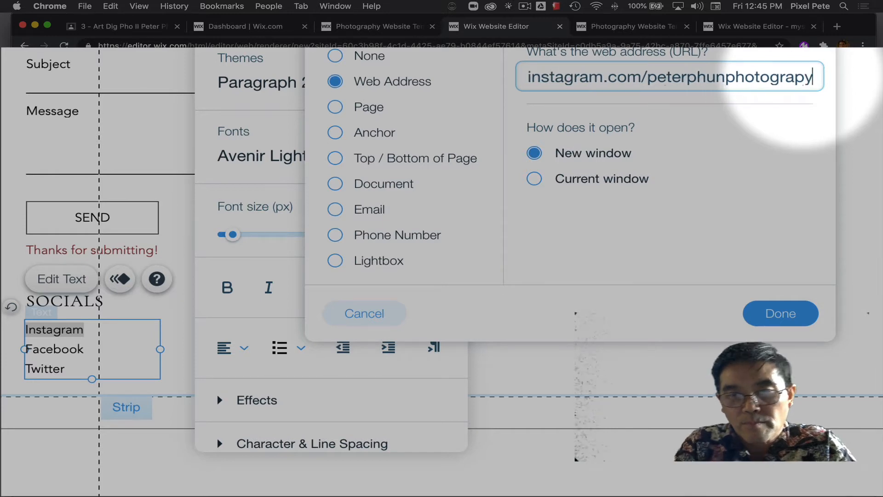
pyautogui.press('Left')
pyautogui.write('h')
pyautogui.press('Right')
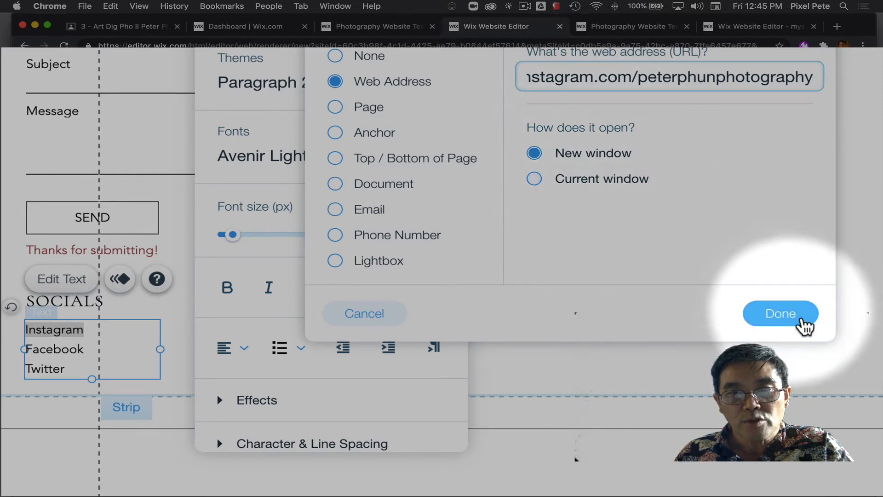
pyautogui.click(781, 315)
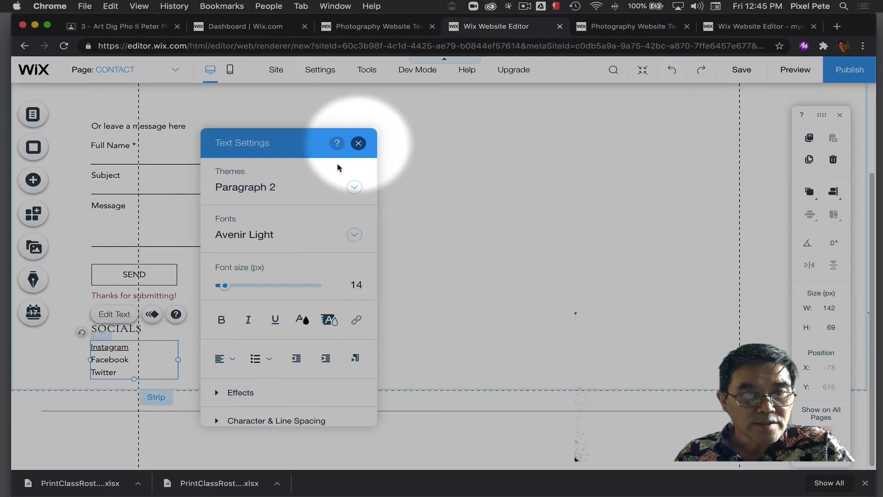
pyautogui.click(358, 143)
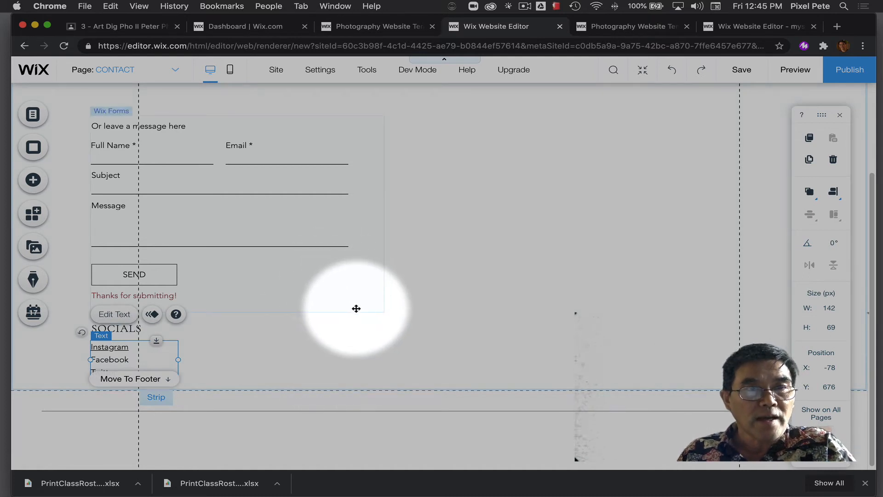
# Step: Look over the edited CONTACT page and switch to the ABOUT page
pyautogui.scroll(2, 354, 308)
pyautogui.scroll(4, 340, 294)
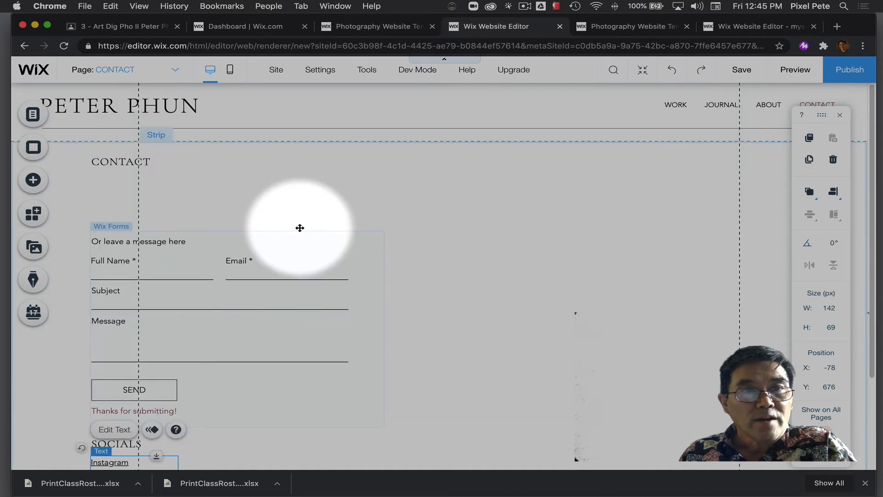
pyautogui.scroll(-6, 322, 270)
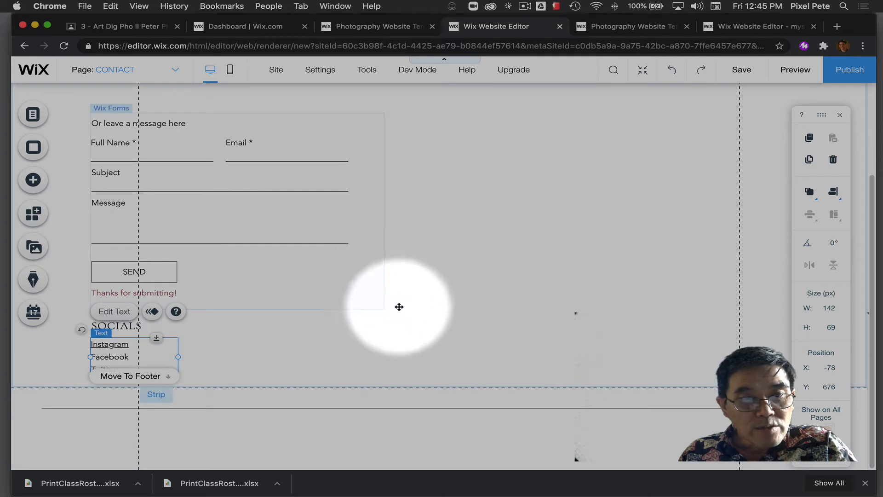
pyautogui.scroll(6, 564, 321)
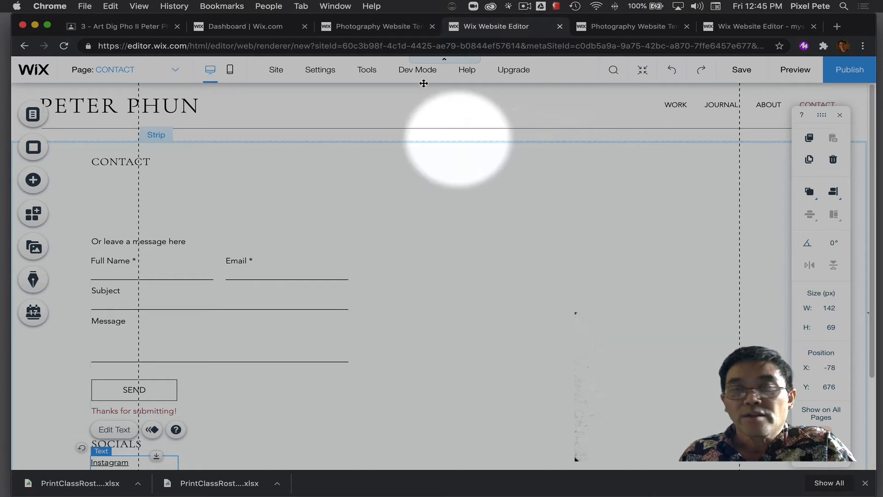
pyautogui.click(177, 71)
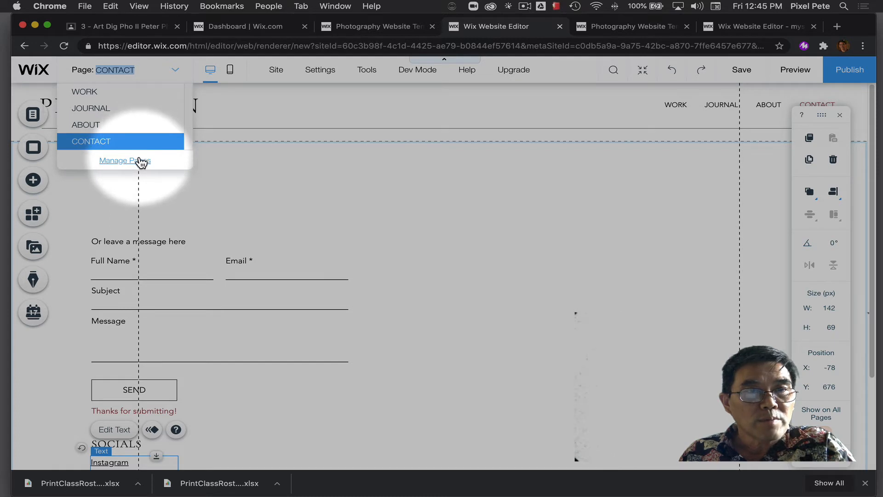
pyautogui.click(103, 125)
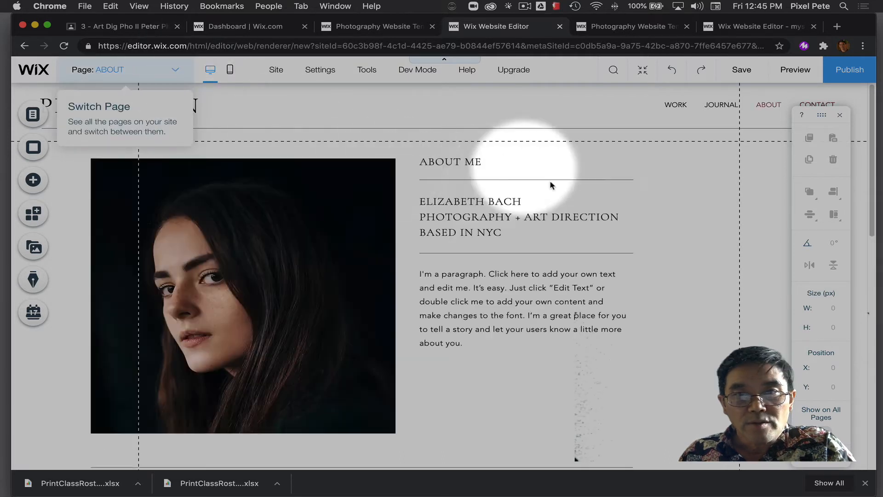
# Step: Delete the template's portrait photo beside the ABOUT ME text
pyautogui.click(267, 289)
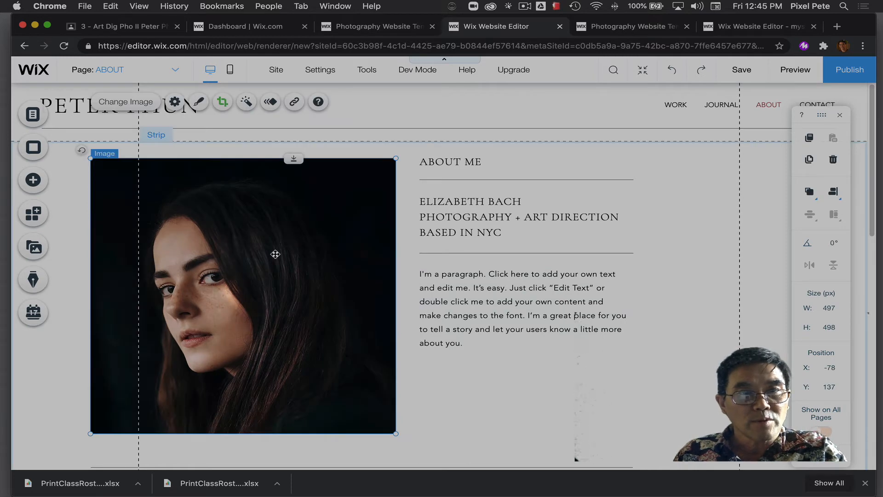
pyautogui.press('Delete')
pyautogui.rightClick(221, 220)
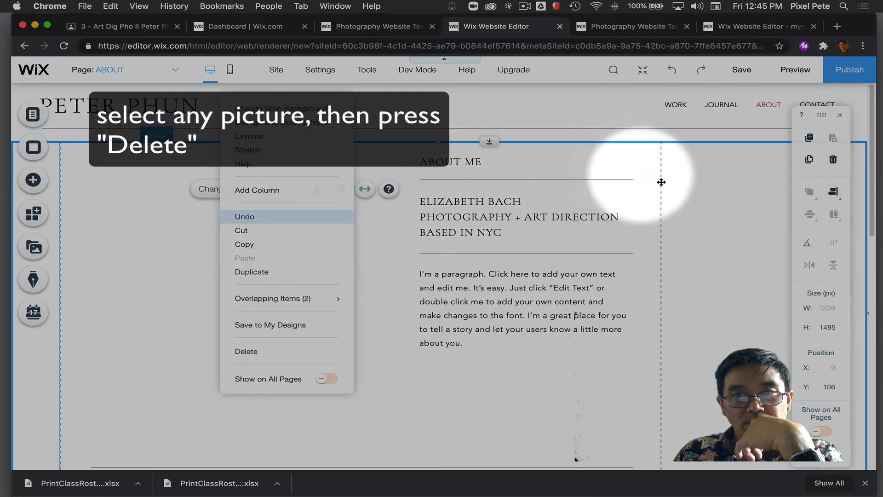
pyautogui.click(703, 189)
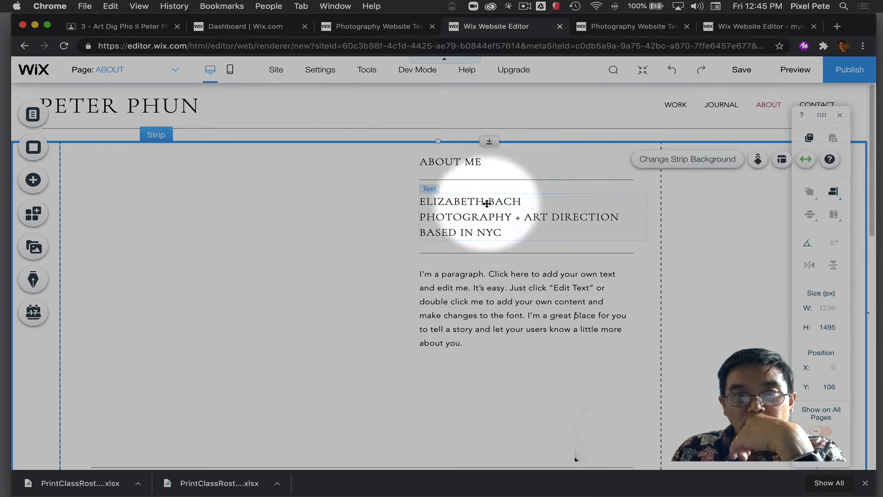
# Step: Replace the three-line name, profession and location text under ABOUT ME with the site owner's full name in capitals
pyautogui.click(500, 218)
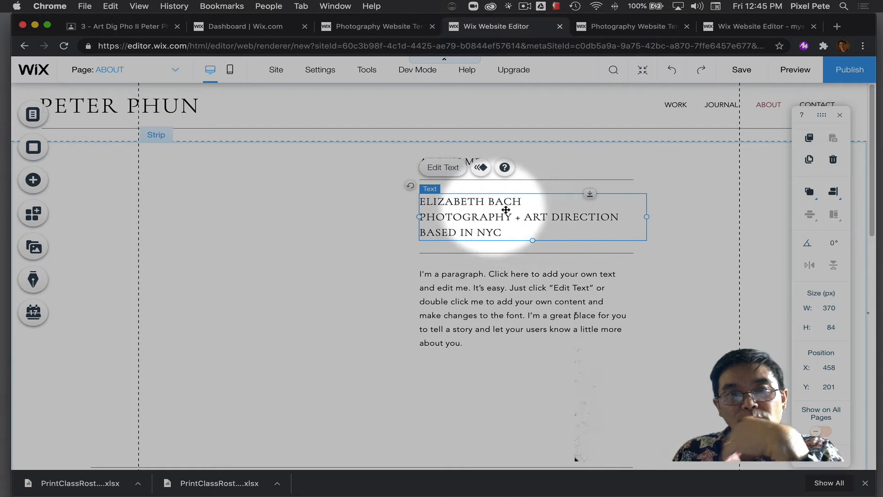
pyautogui.press('Up')
pyautogui.press('Up')
pyautogui.press('Up')
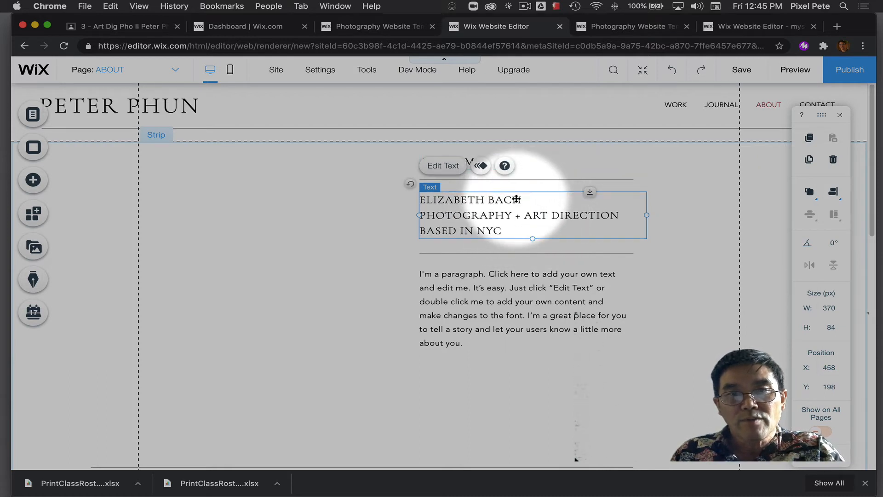
pyautogui.doubleClick(506, 228)
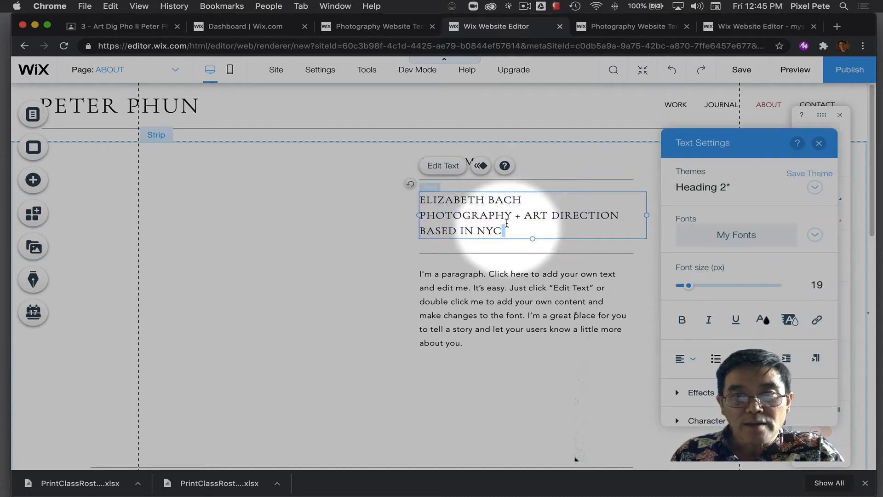
pyautogui.moveTo(506, 229); pyautogui.dragTo(421, 201)
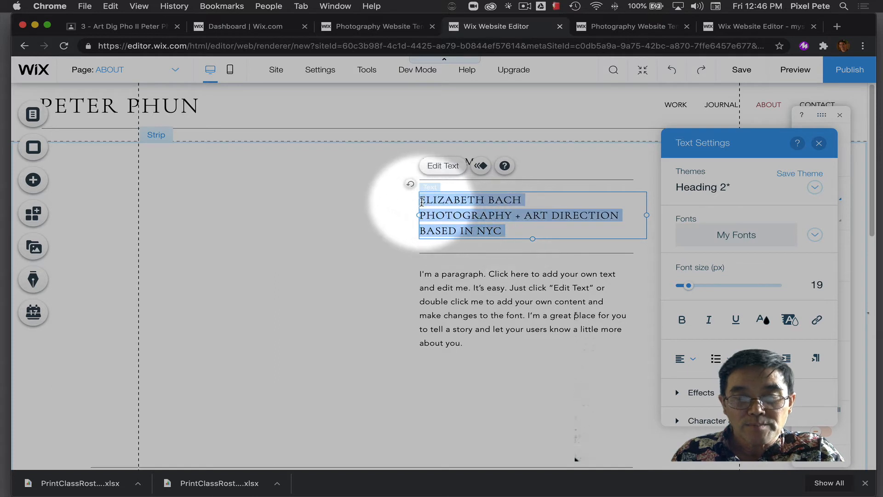
pyautogui.write('PETER')
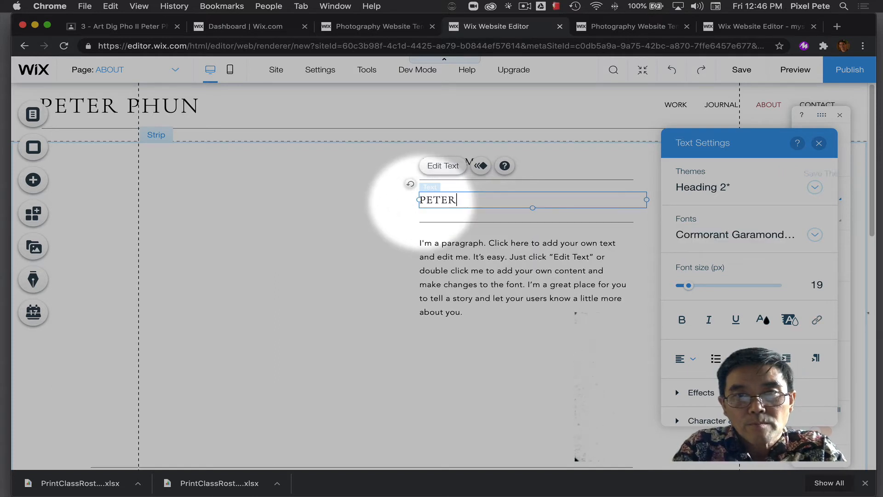
pyautogui.write(' PHUN')
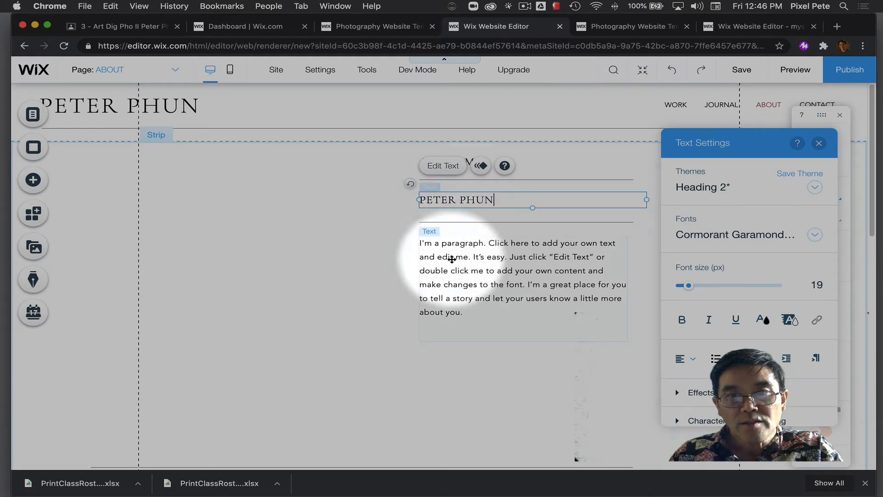
pyautogui.click(452, 259)
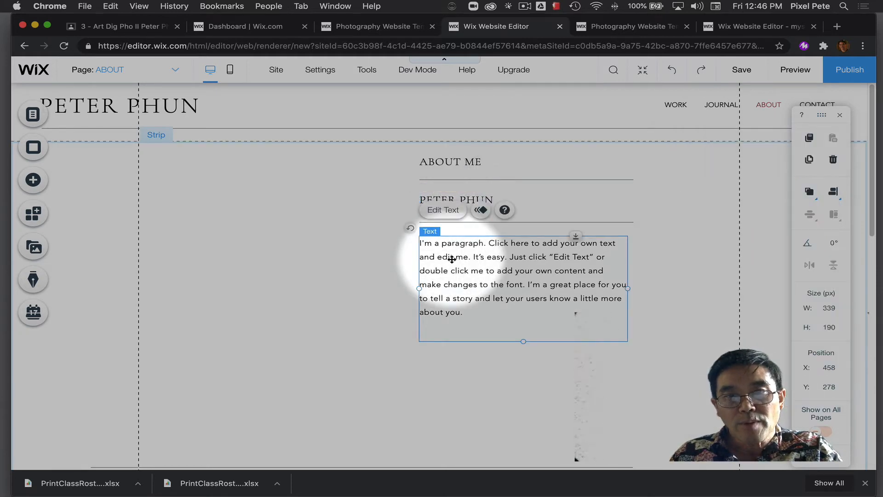
pyautogui.doubleClick(470, 311)
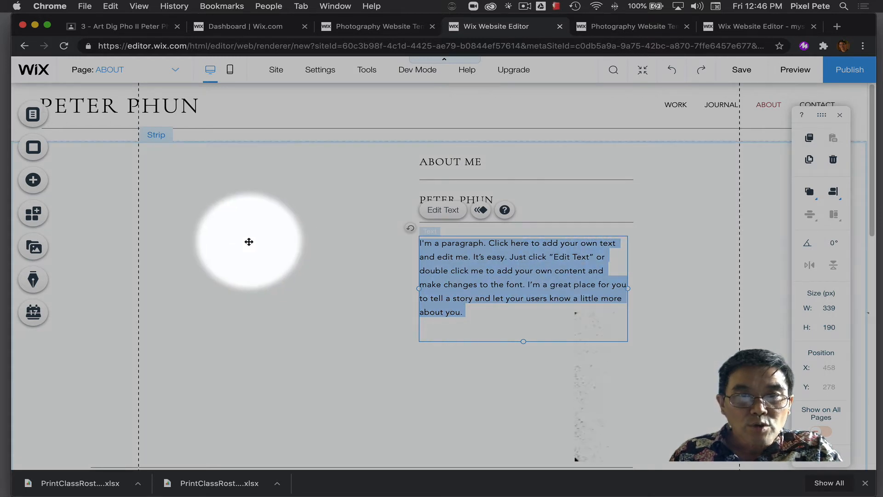
pyautogui.click(254, 225)
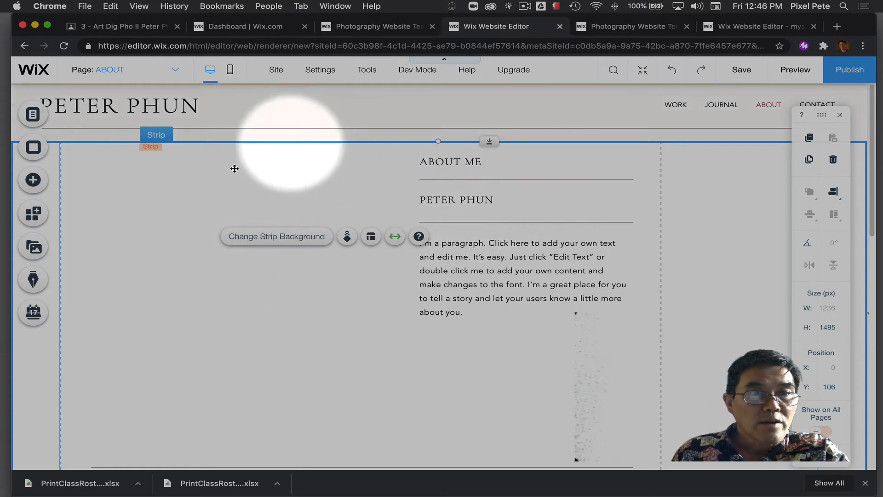
# Step: Search the Wix App Market for "blog" apps
pyautogui.click(34, 214)
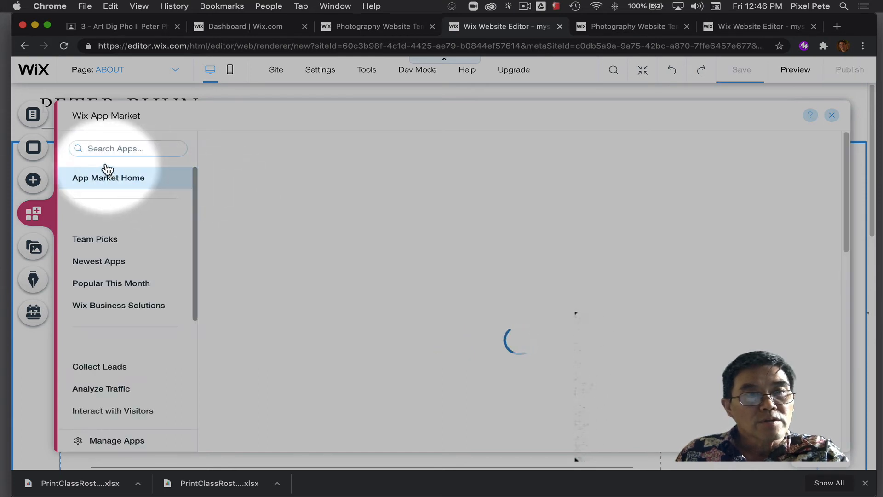
pyautogui.click(109, 147)
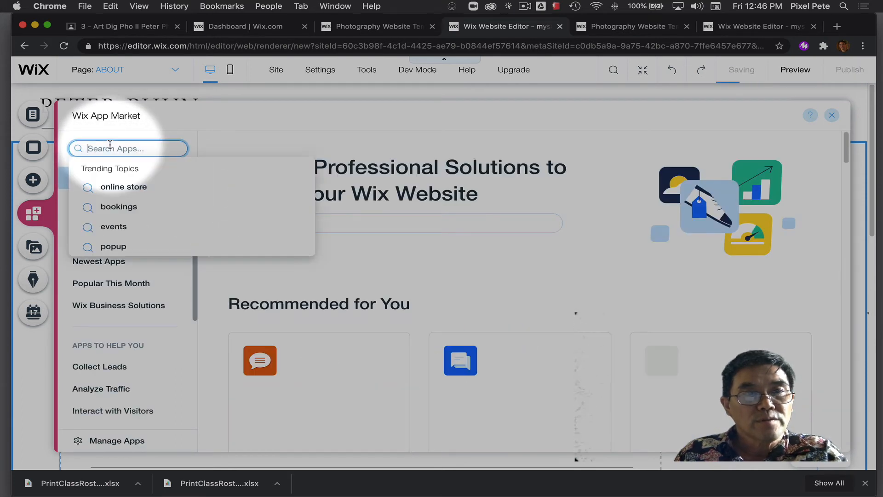
pyautogui.write('b')
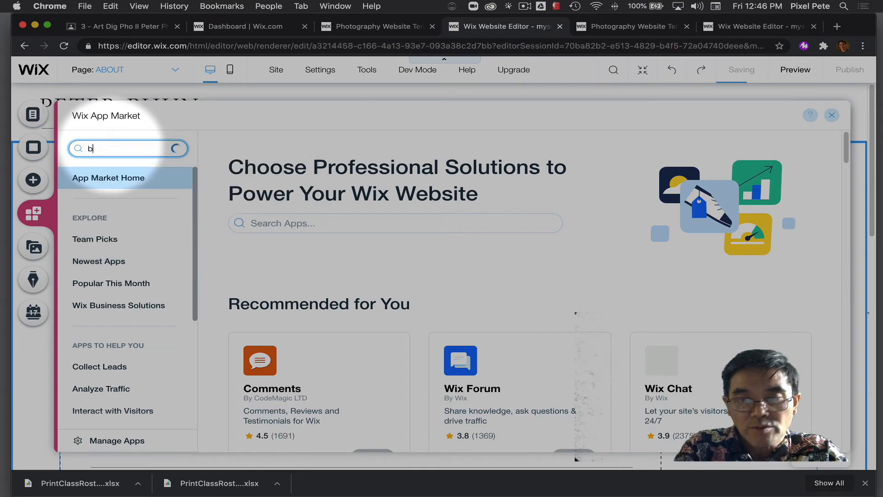
pyautogui.write('log')
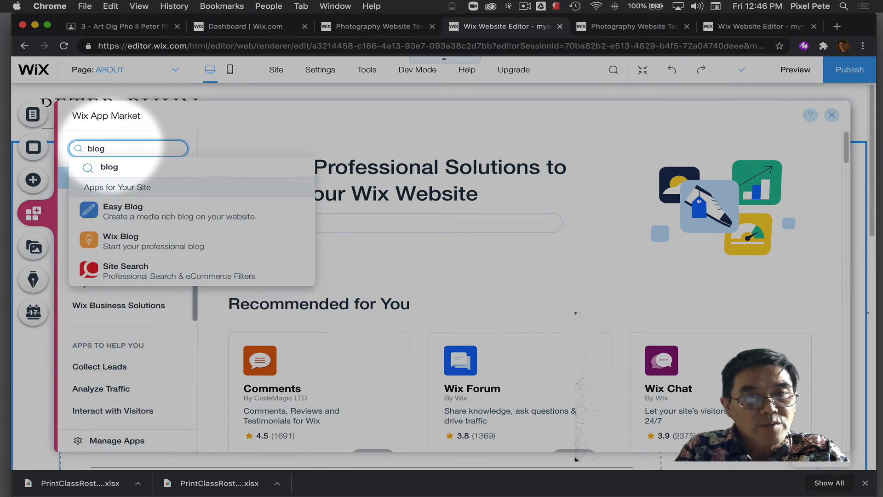
pyautogui.press('Return')
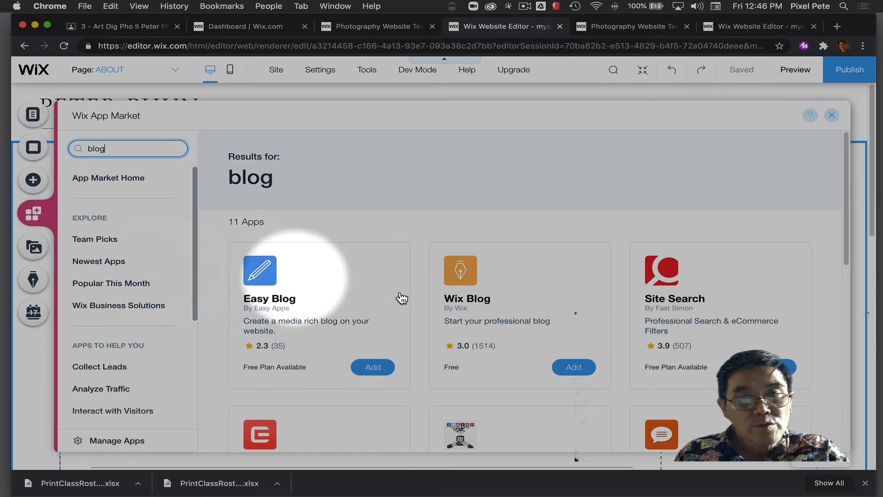
# Step: Add the Wix Blog app to the site, choosing the plain Wix Blog type without a members area
pyautogui.scroll(-5, 631, 351)
pyautogui.scroll(-4, 651, 355)
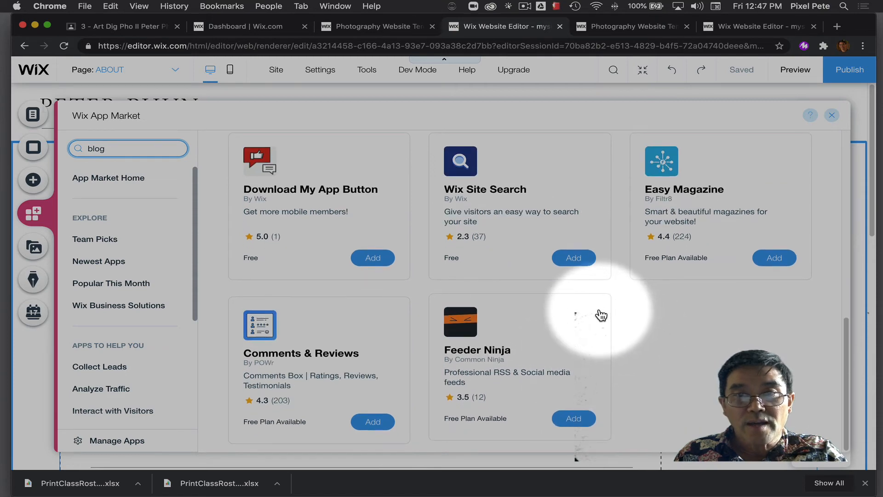
pyautogui.scroll(1, 601, 316)
pyautogui.scroll(8, 544, 292)
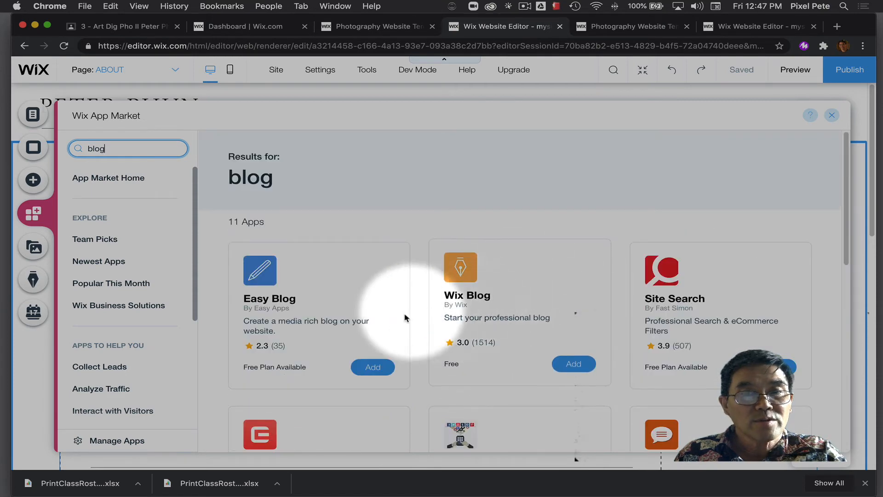
pyautogui.click(470, 275)
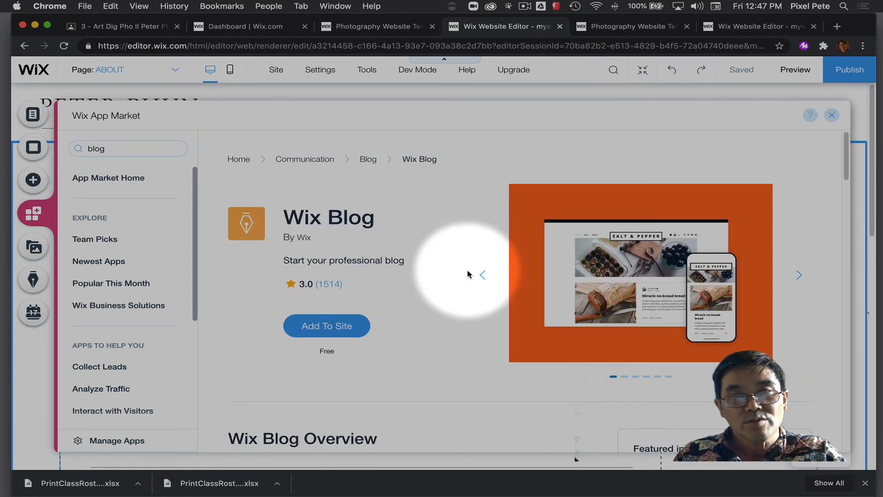
pyautogui.click(344, 325)
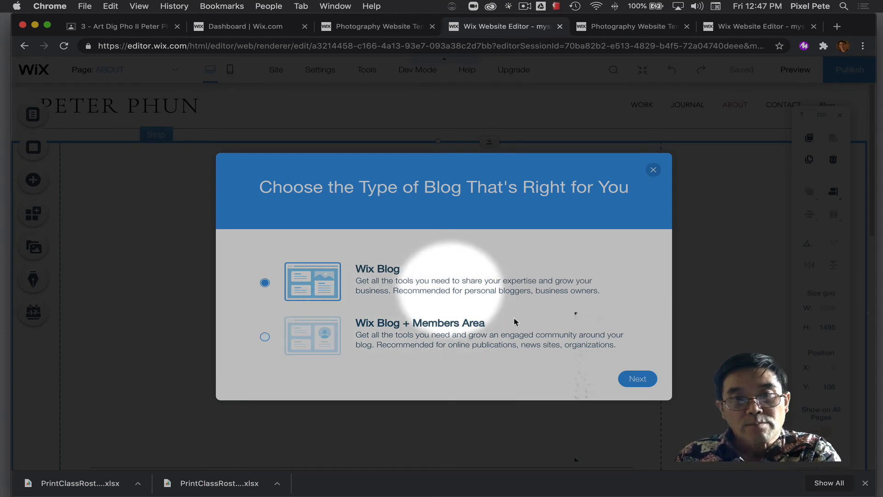
pyautogui.click(637, 379)
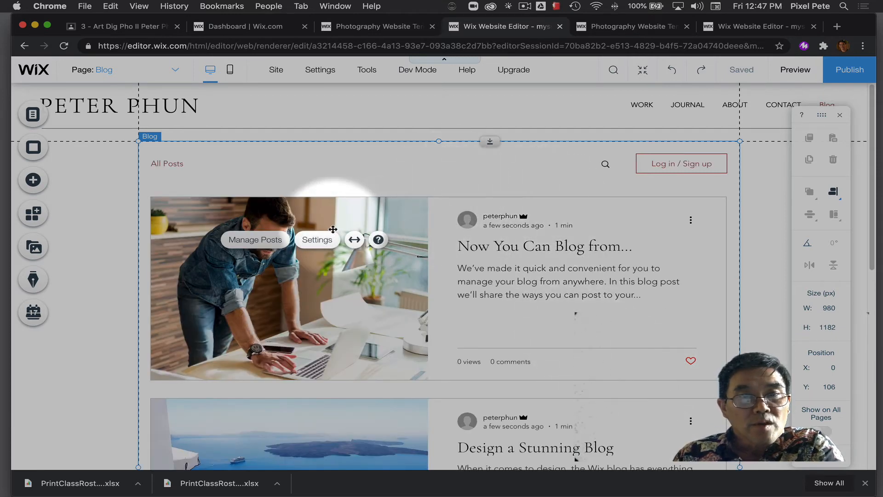
# Step: Move all three published sample blog posts to the trash and hide the floating editing toolbar
pyautogui.click(258, 240)
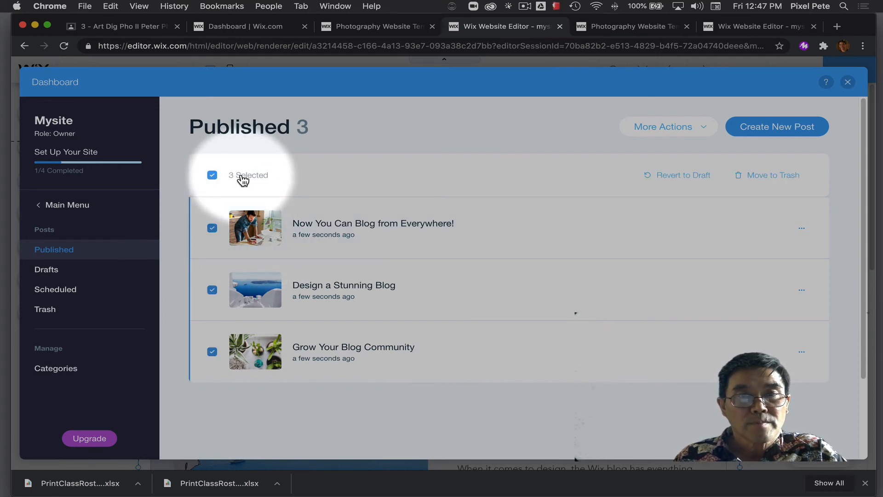
pyautogui.click(761, 177)
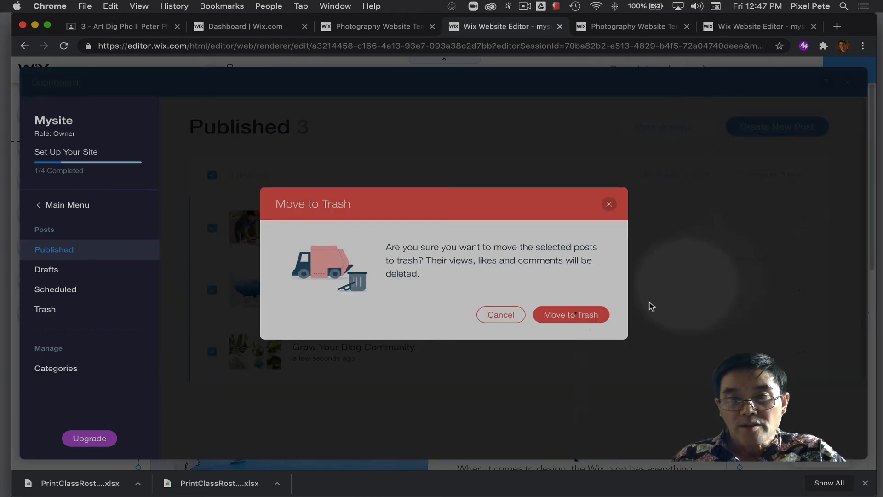
pyautogui.click(600, 317)
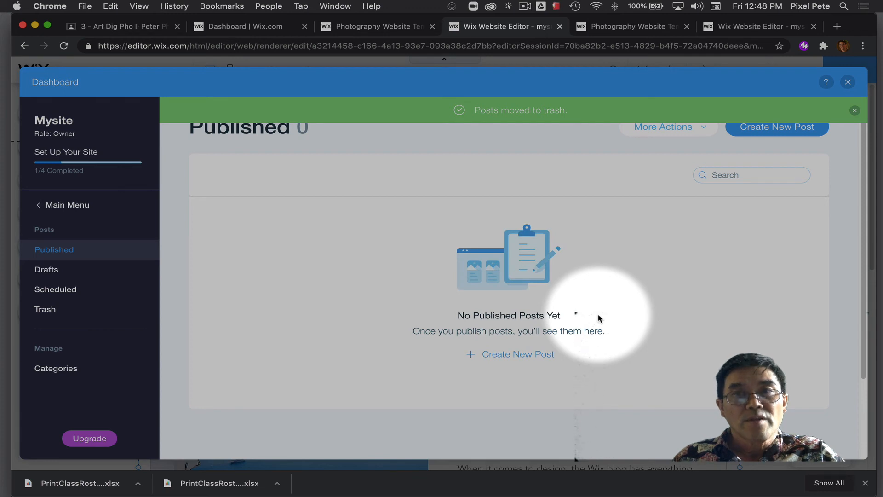
pyautogui.click(848, 83)
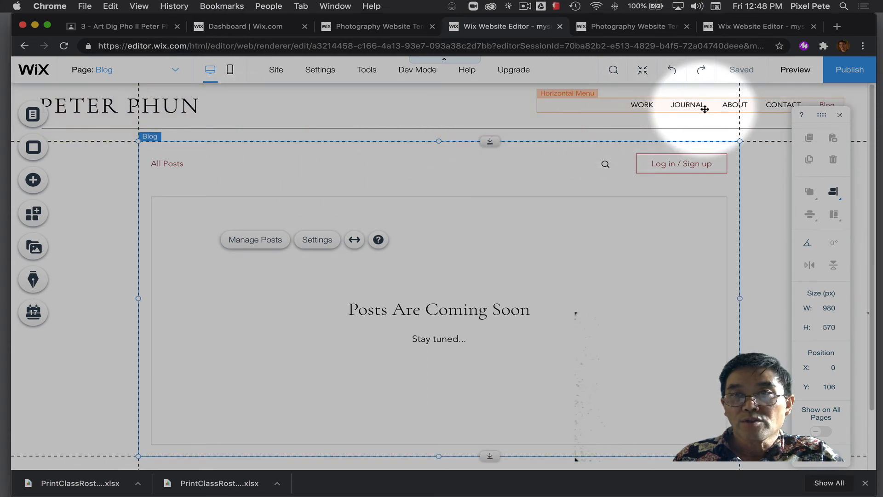
pyautogui.click(842, 117)
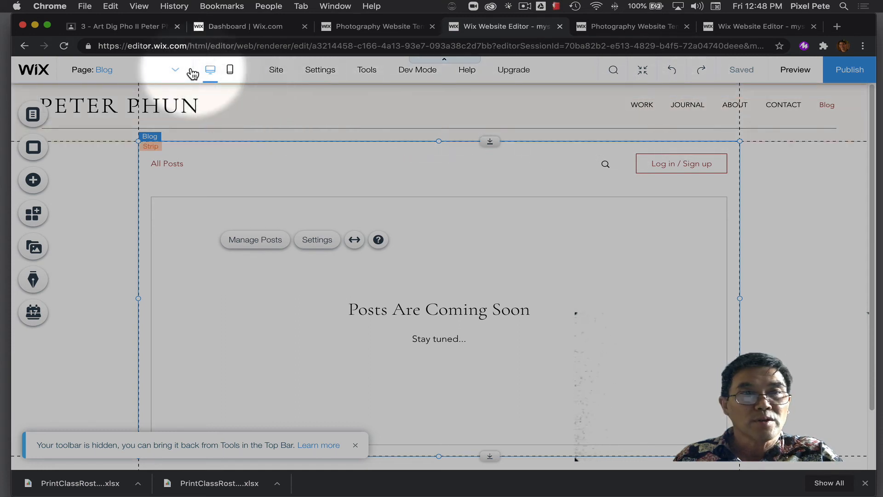
# Step: Switch to the JOURNAL page and look over its photo gallery and dated captions
pyautogui.click(175, 72)
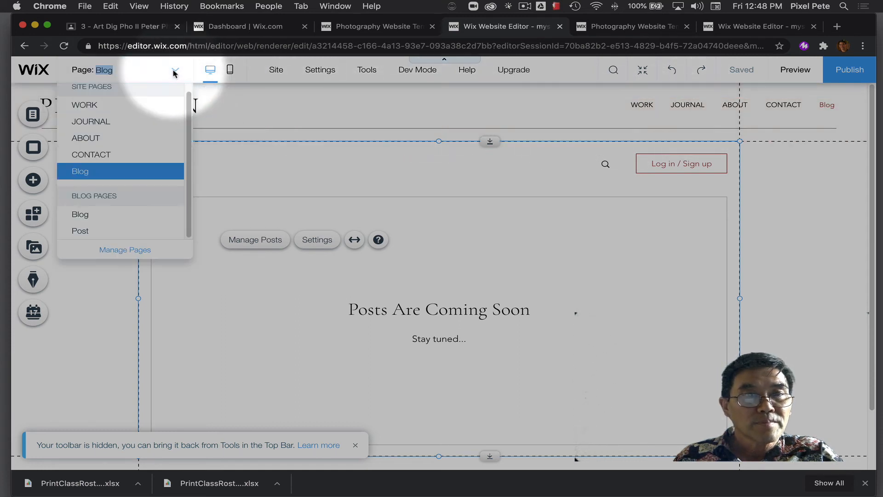
pyautogui.click(134, 121)
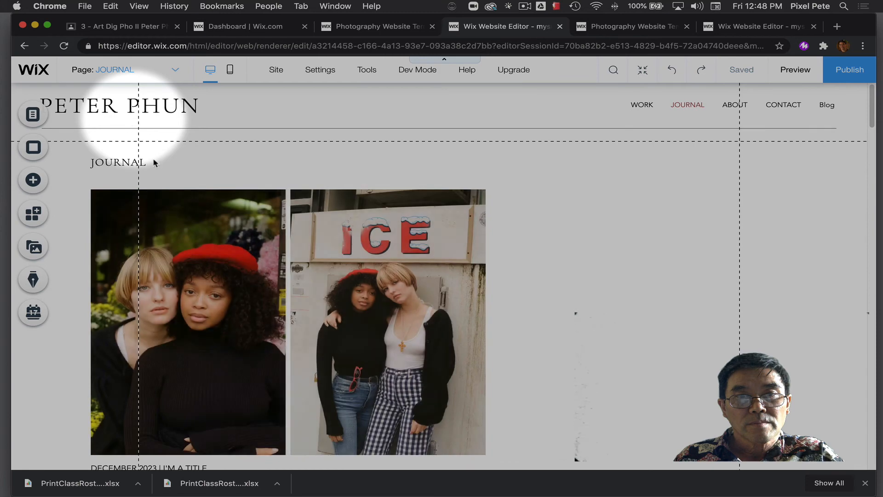
pyautogui.scroll(-9, 657, 289)
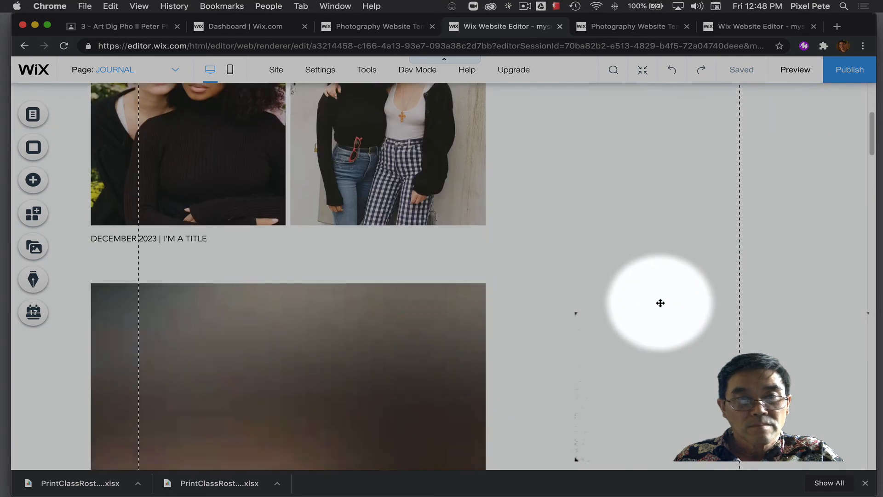
pyautogui.scroll(-12, 667, 305)
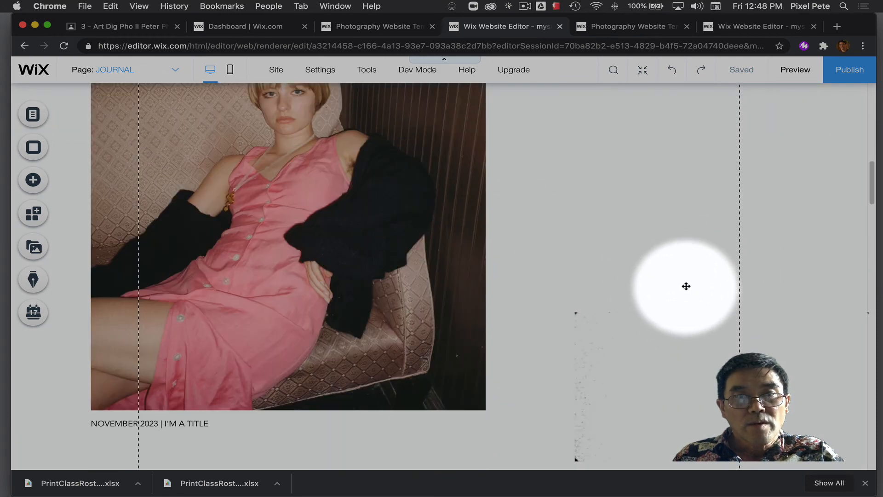
pyautogui.scroll(-7, 691, 279)
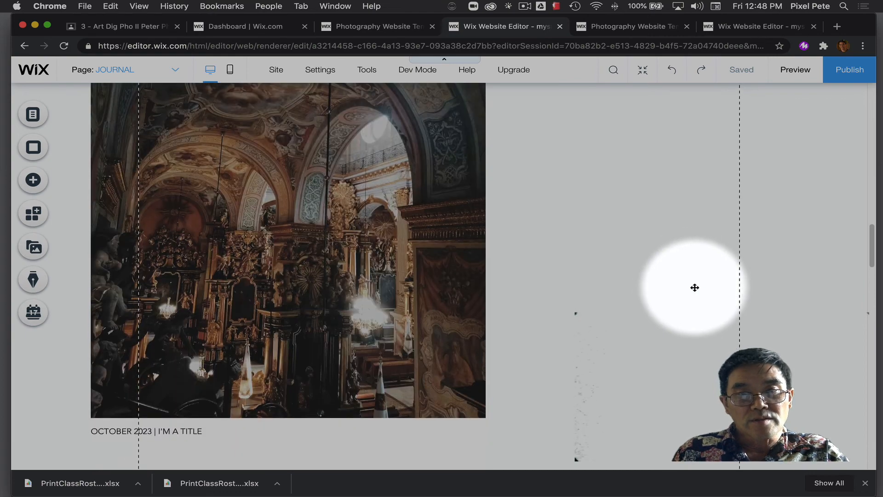
pyautogui.scroll(5, 692, 295)
pyautogui.scroll(20, 685, 299)
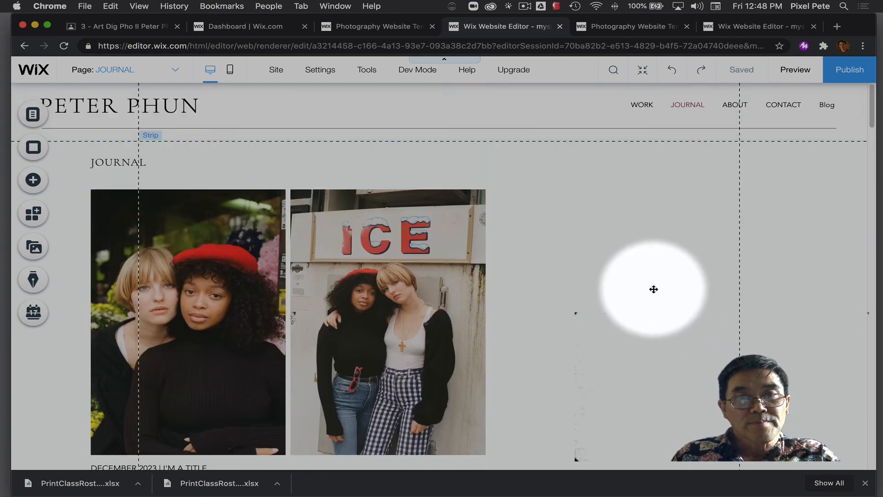
pyautogui.click(349, 278)
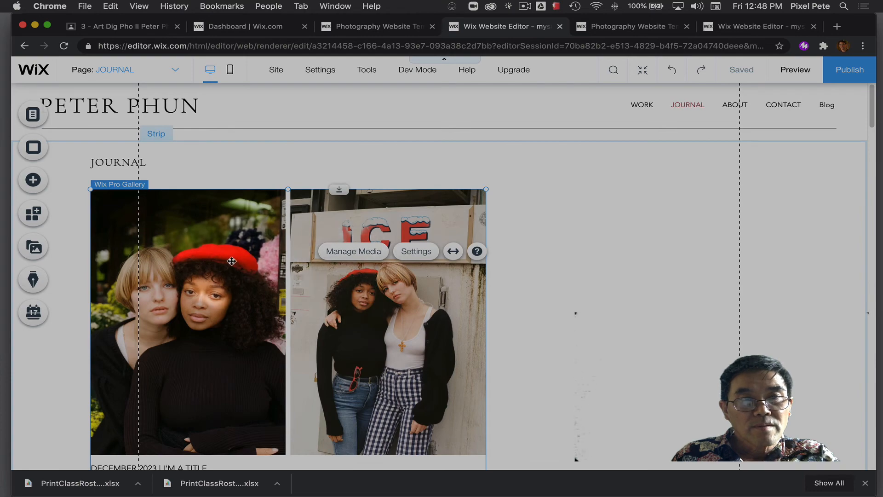
pyautogui.scroll(-8, 575, 285)
pyautogui.scroll(-15, 575, 286)
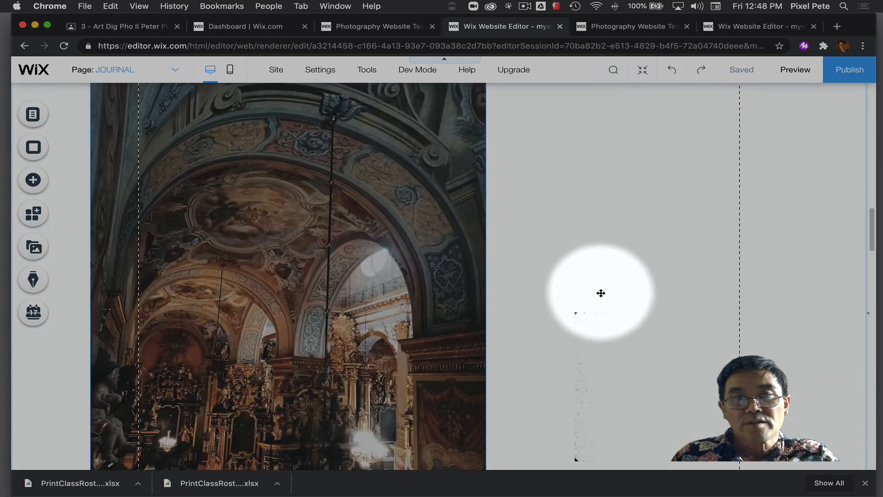
pyautogui.scroll(-2, 614, 307)
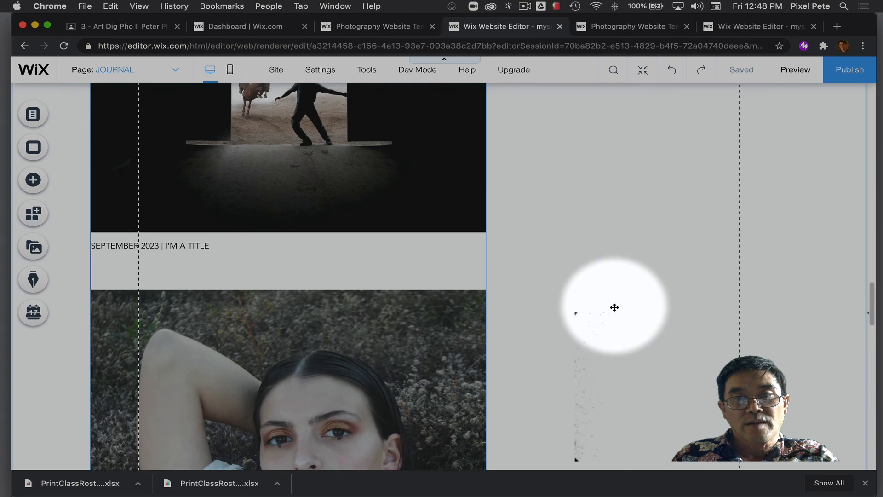
pyautogui.scroll(15, 597, 291)
pyautogui.scroll(10, 599, 294)
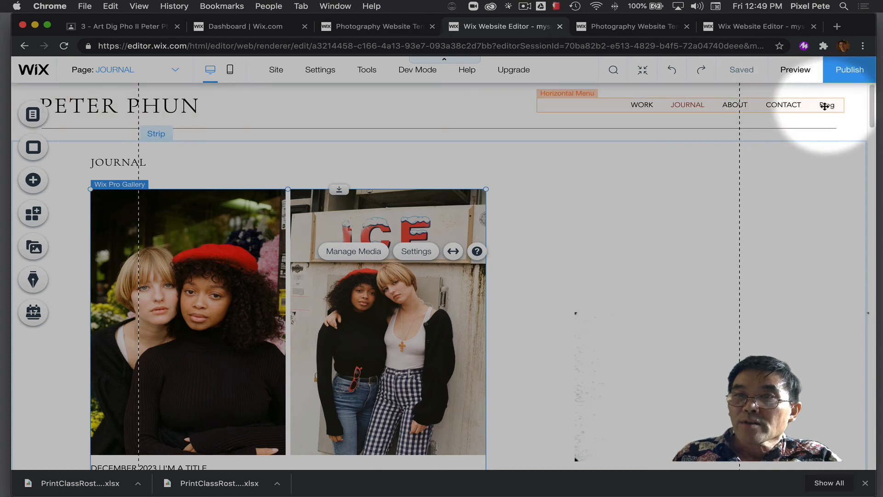
# Step: Rename the Blog page to BLOG in the site menu to match the other capitalized page names
pyautogui.click(175, 72)
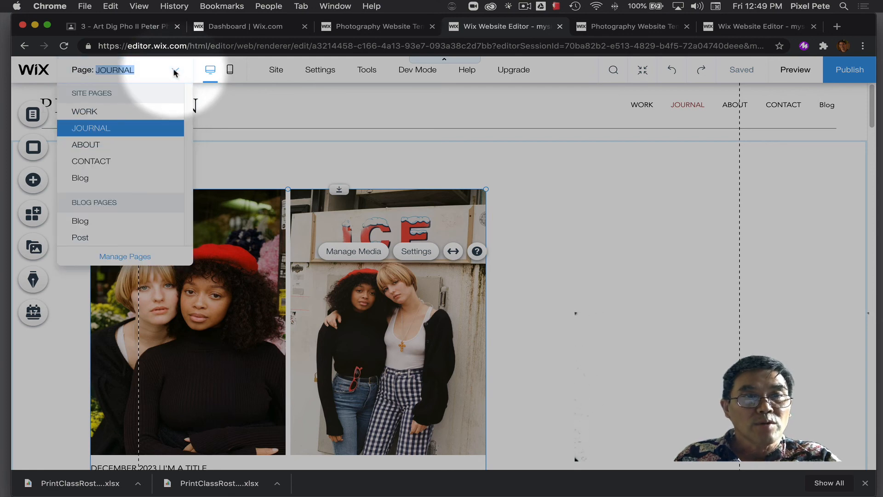
pyautogui.click(127, 262)
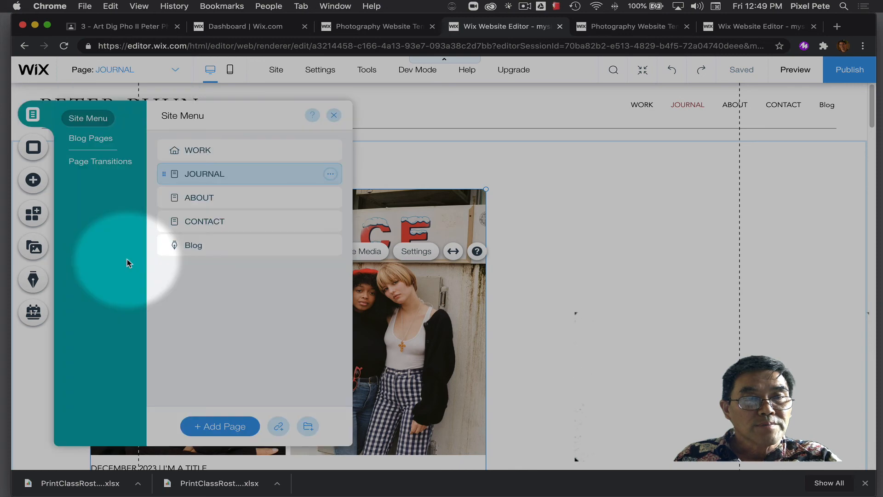
pyautogui.click(206, 247)
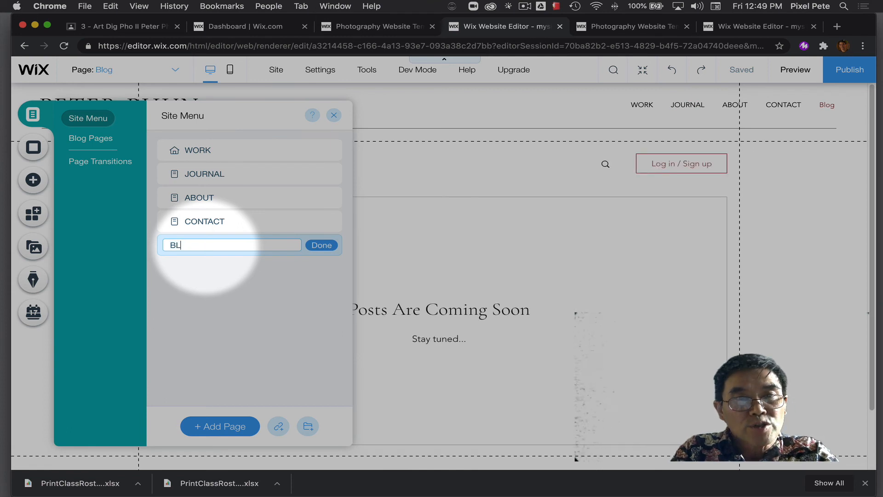
pyautogui.click(322, 245)
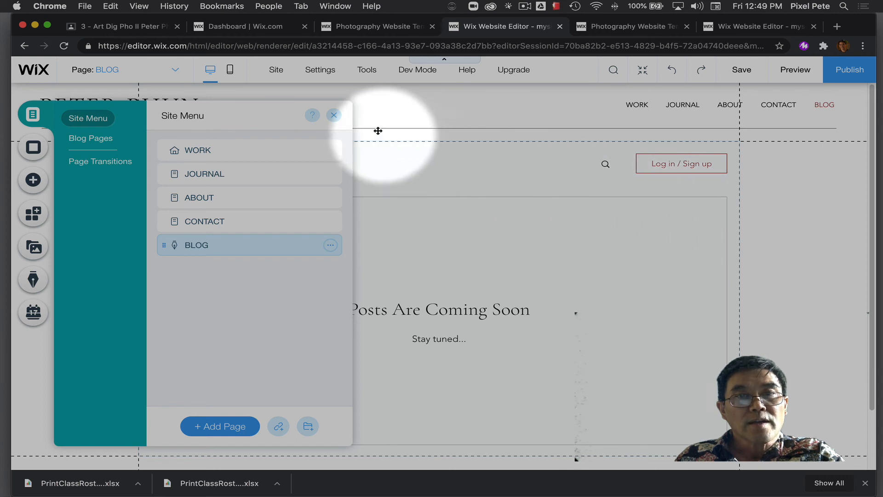
pyautogui.click(334, 115)
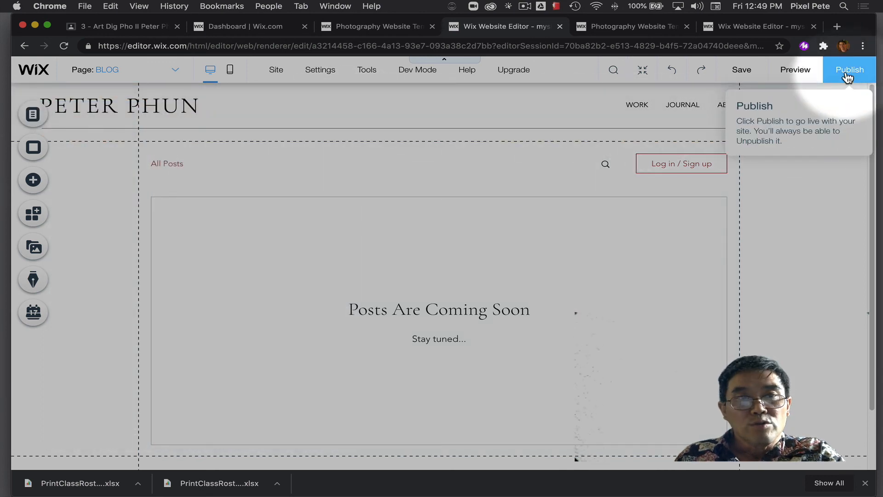
# Step: Publish the site, copy its live web address and dismiss the publishing confirmation
pyautogui.click(846, 73)
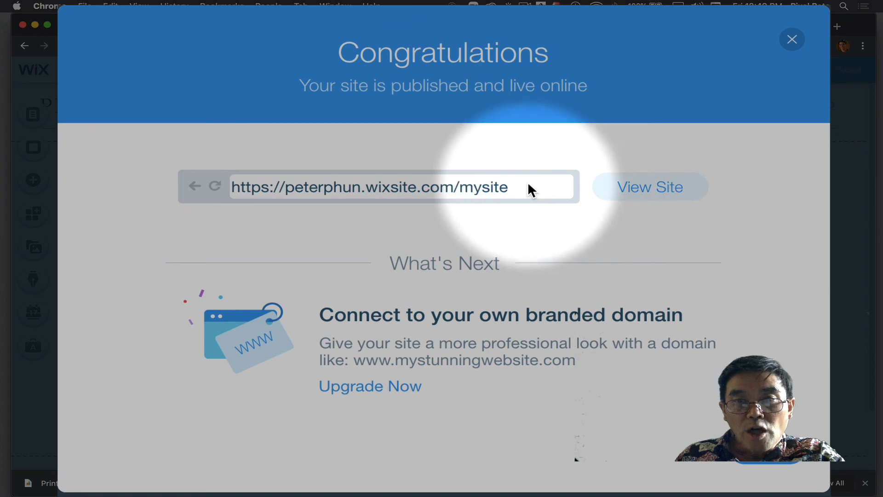
pyautogui.moveTo(528, 182); pyautogui.dragTo(172, 181)
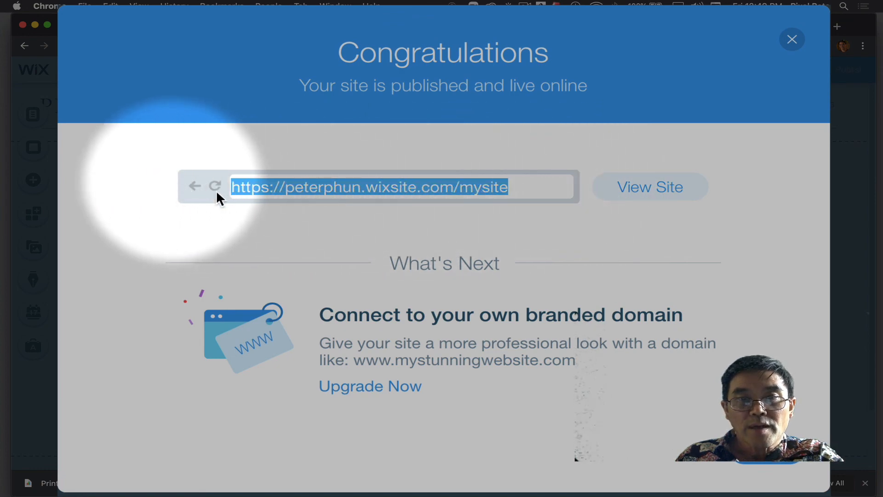
pyautogui.click(508, 188)
pyautogui.moveTo(507, 189); pyautogui.dragTo(220, 176)
pyautogui.press('super+c')
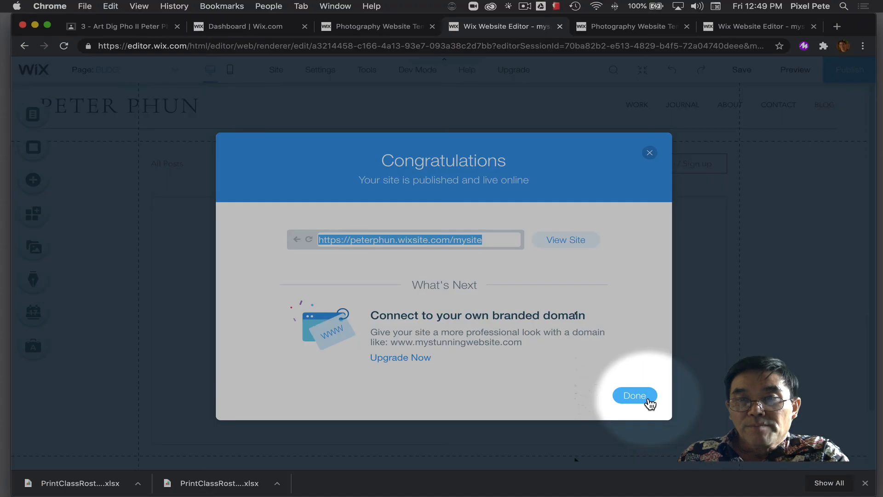
pyautogui.click(794, 471)
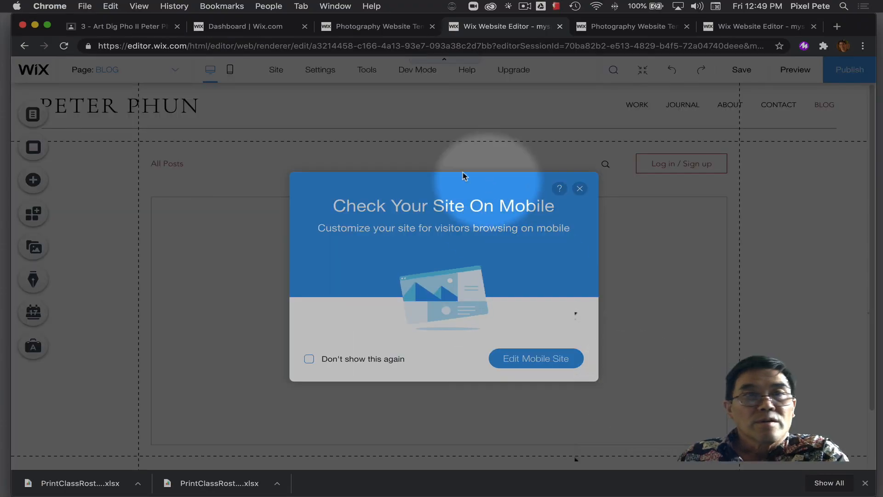
# Step: Switch to Google Classroom and post the copied site address to all students in the 3 - Art Dig Pho II stream
pyautogui.click(145, 28)
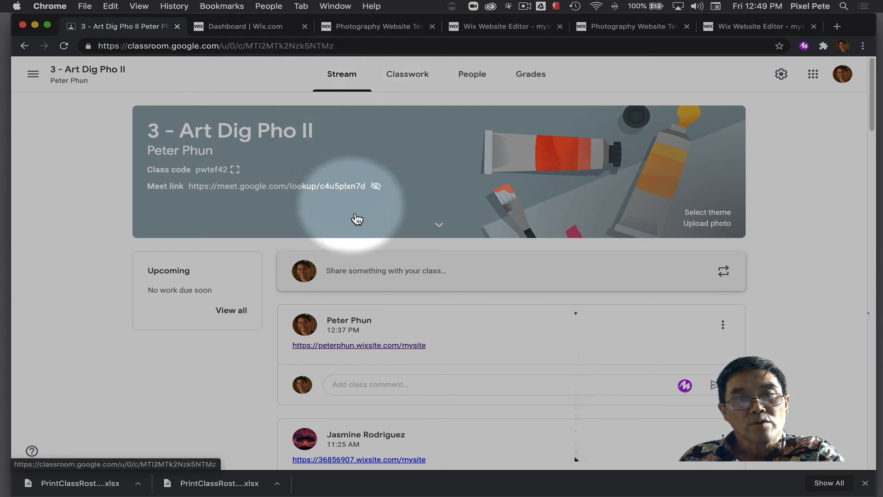
pyautogui.click(368, 272)
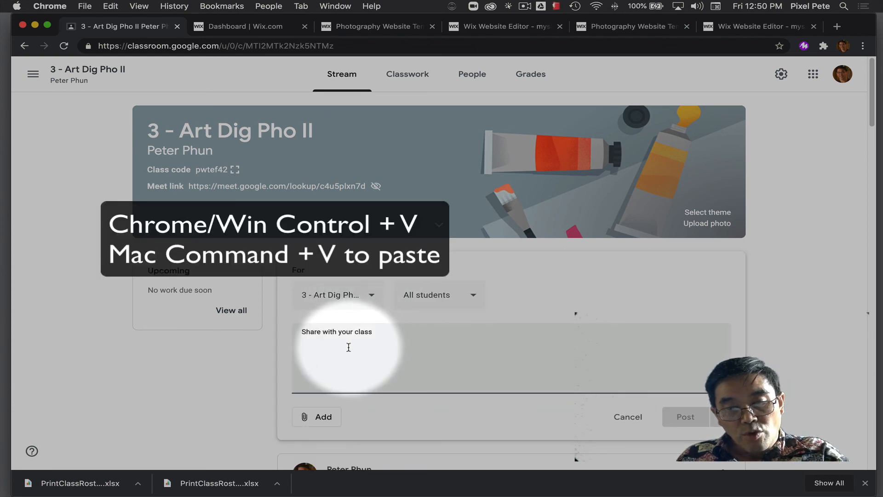
pyautogui.press('super+v')
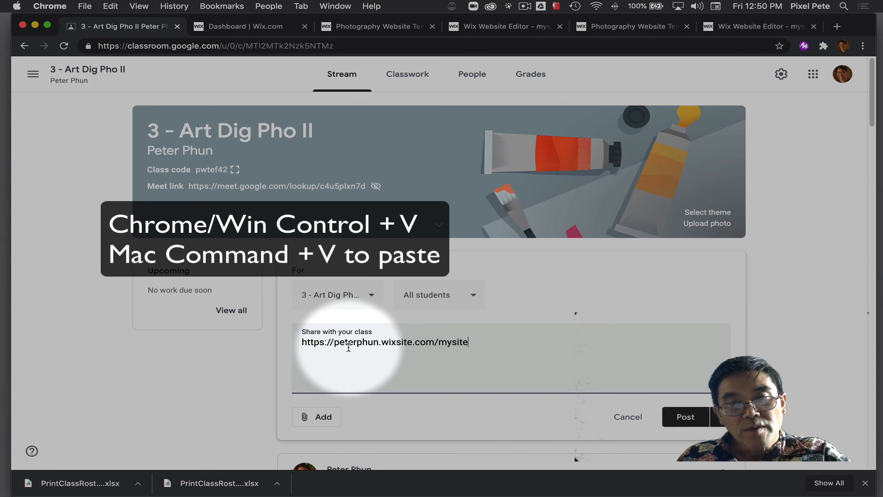
pyautogui.click(696, 427)
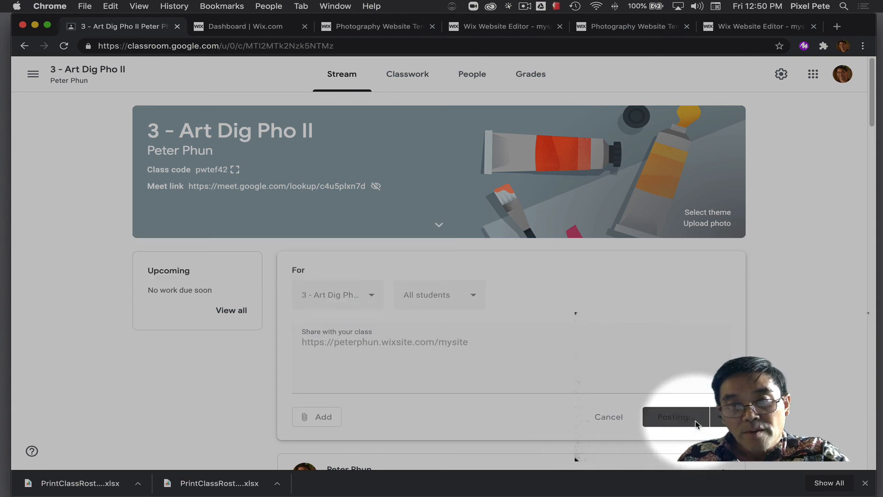